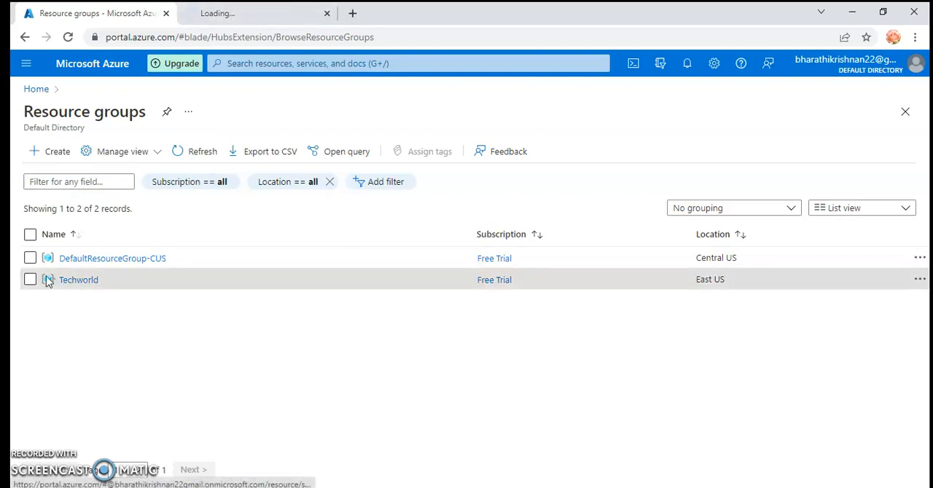
# Start creating a new SQL Database resource in the Techworld resource group.
pyautogui.click(249, 18)
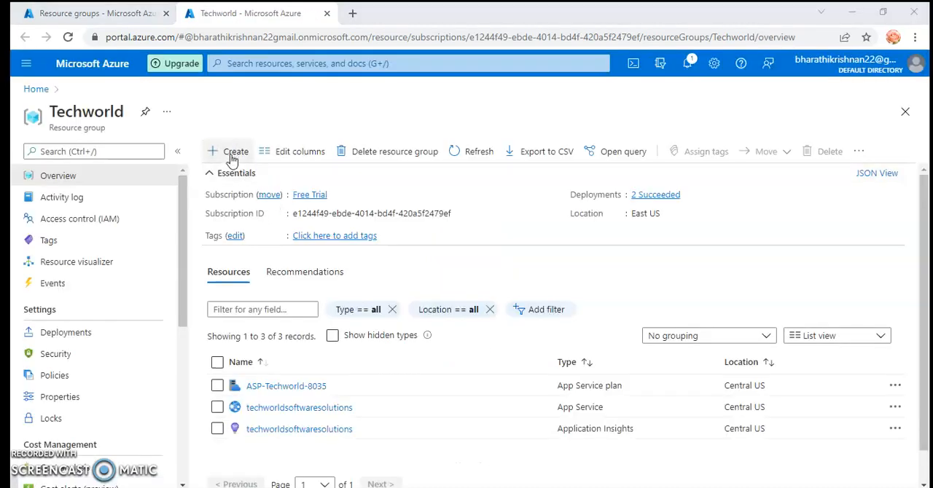
pyautogui.click(232, 152)
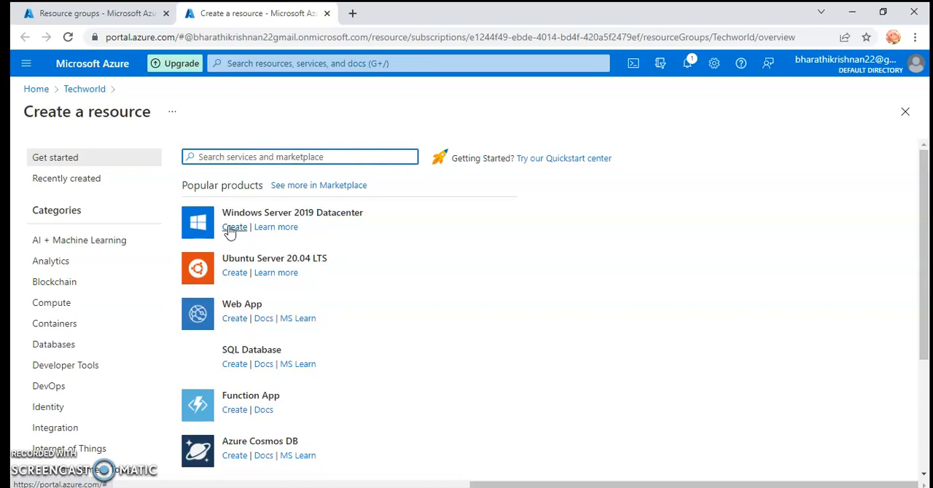
pyautogui.scroll(-2, 279, 368)
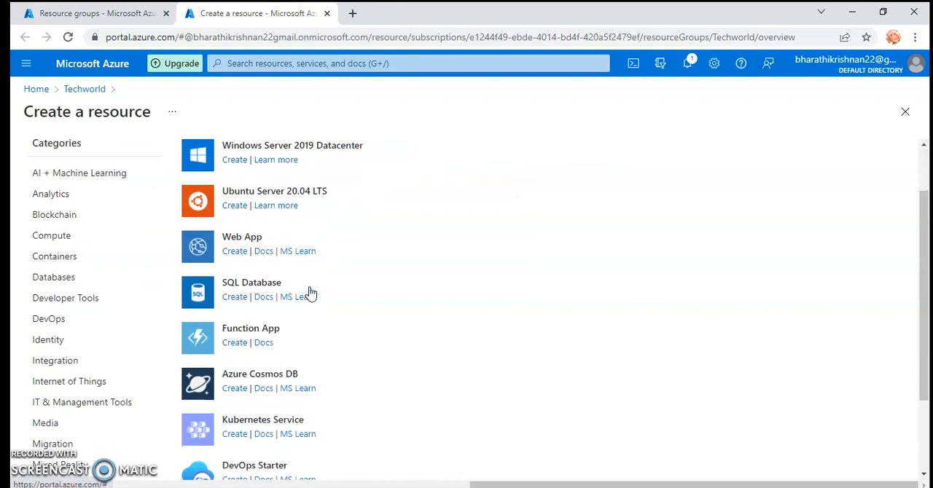
pyautogui.scroll(2, 327, 286)
pyautogui.scroll(-1, 327, 285)
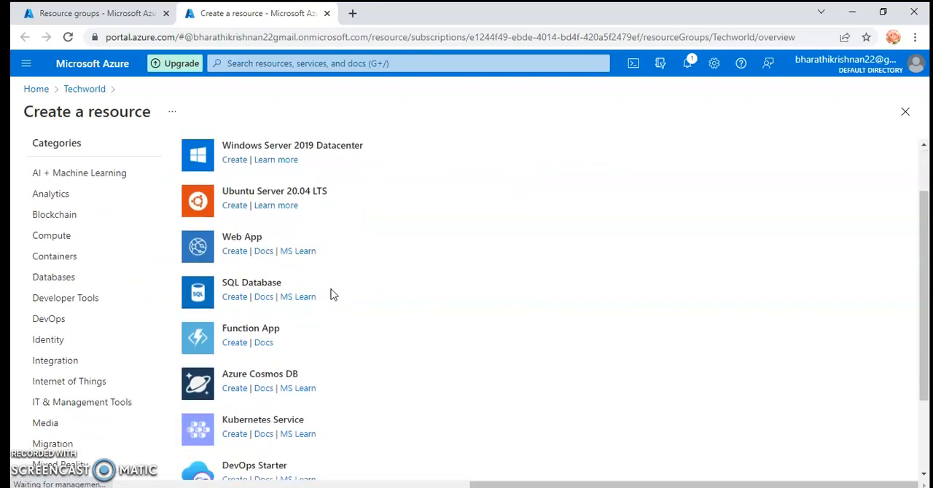
pyautogui.click(229, 299)
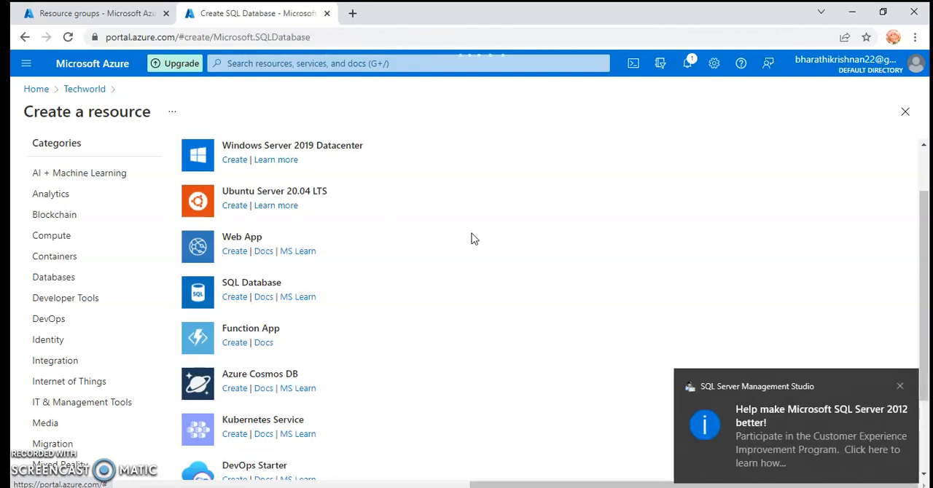
pyautogui.click(899, 386)
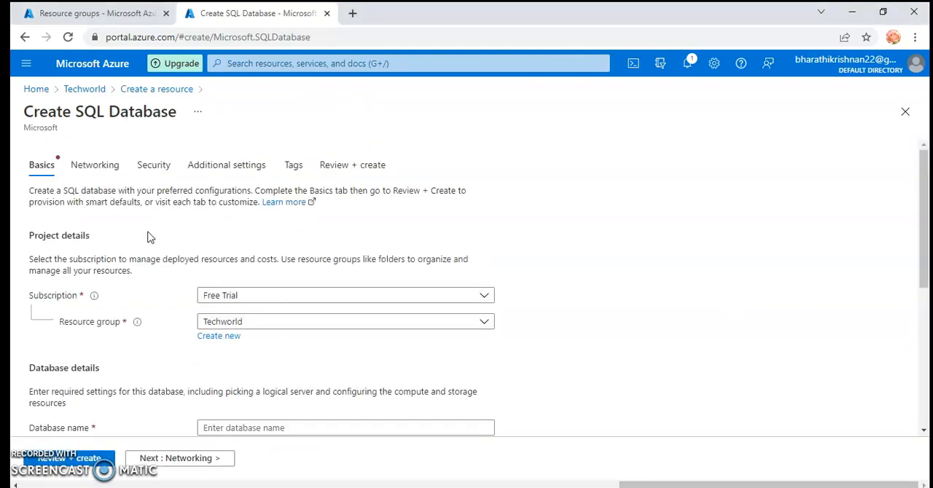
# Name the database techworldsoftwaresolutions and check the list of available servers.
pyautogui.scroll(-2, 272, 309)
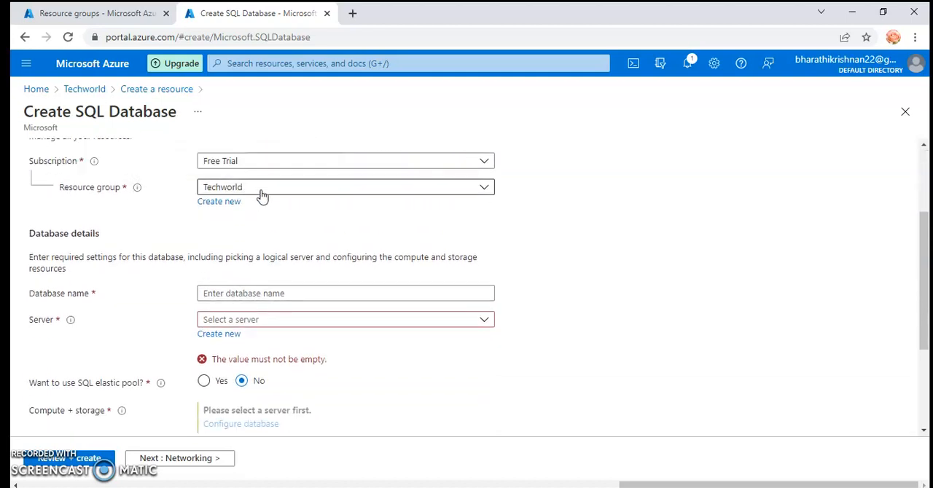
pyautogui.click(244, 295)
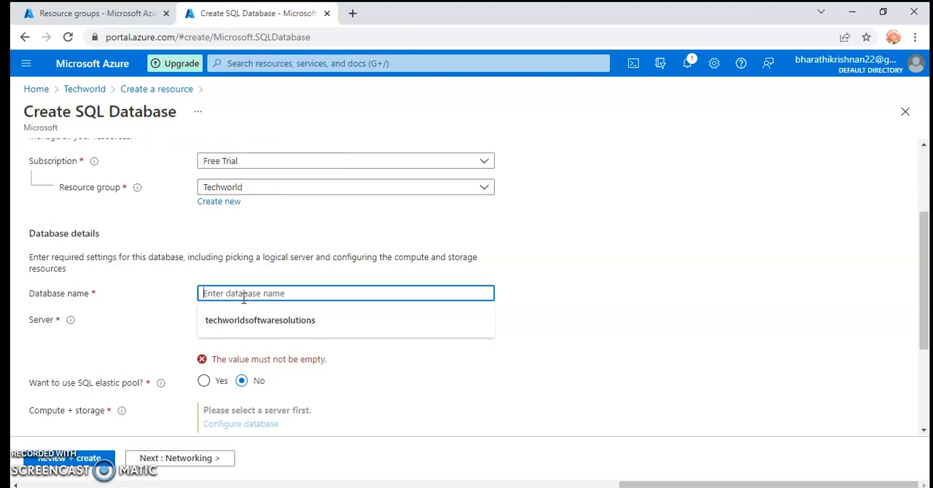
pyautogui.click(257, 320)
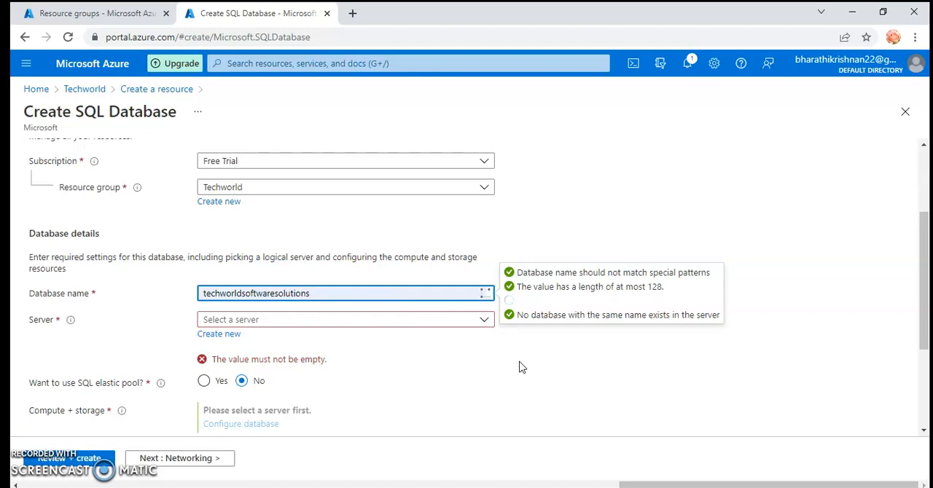
pyautogui.click(421, 322)
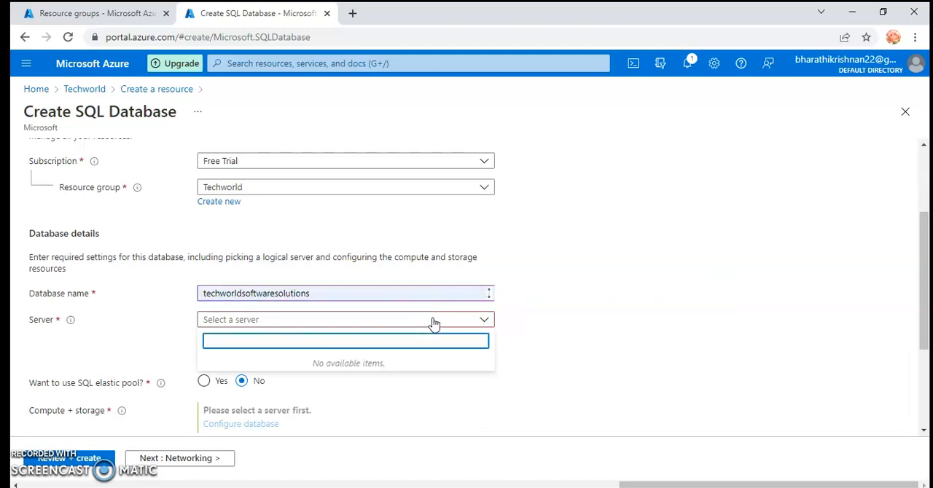
pyautogui.click(433, 323)
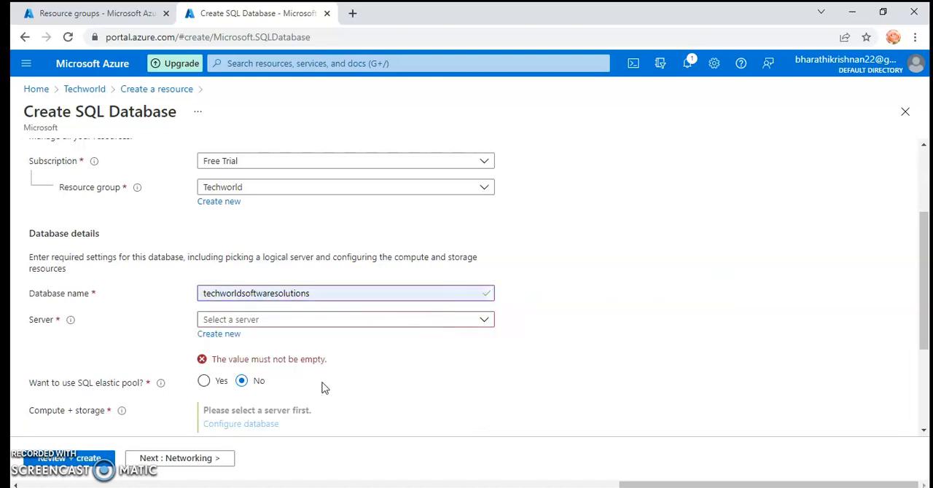
# Start a new database server for the database and name it techwoldsoftwaresolutions.
pyautogui.click(211, 337)
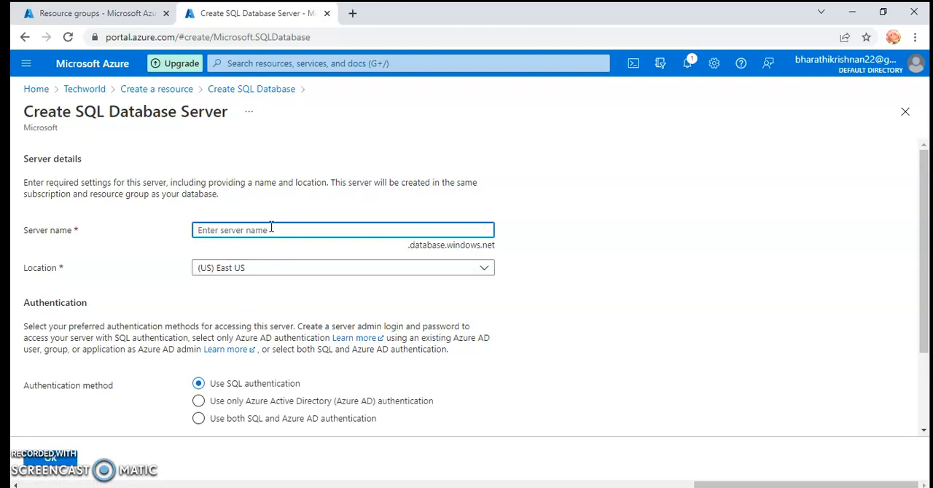
pyautogui.write('tech')
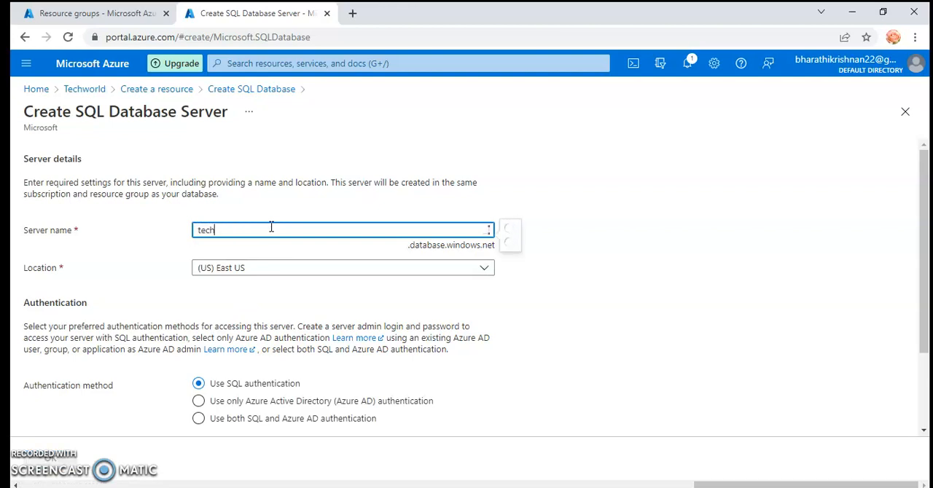
pyautogui.write('wol')
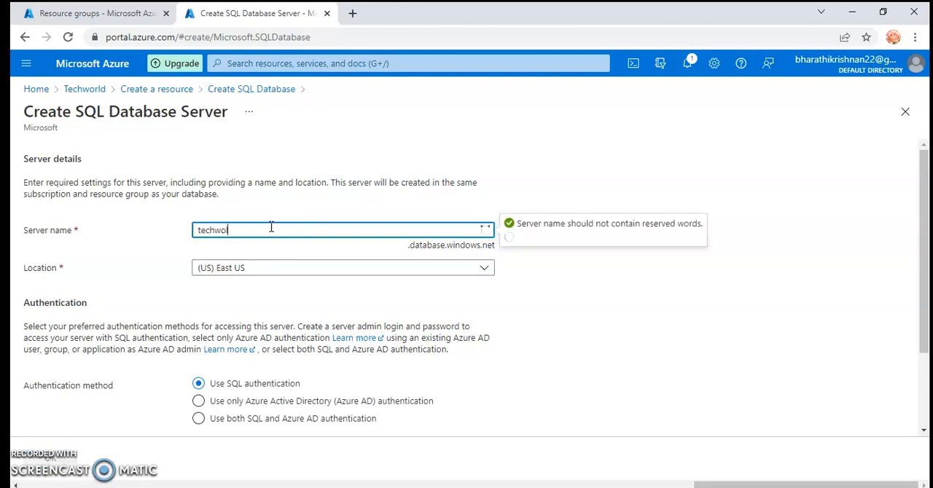
pyautogui.write('dsoftwaresolu')
pyautogui.write('tions')
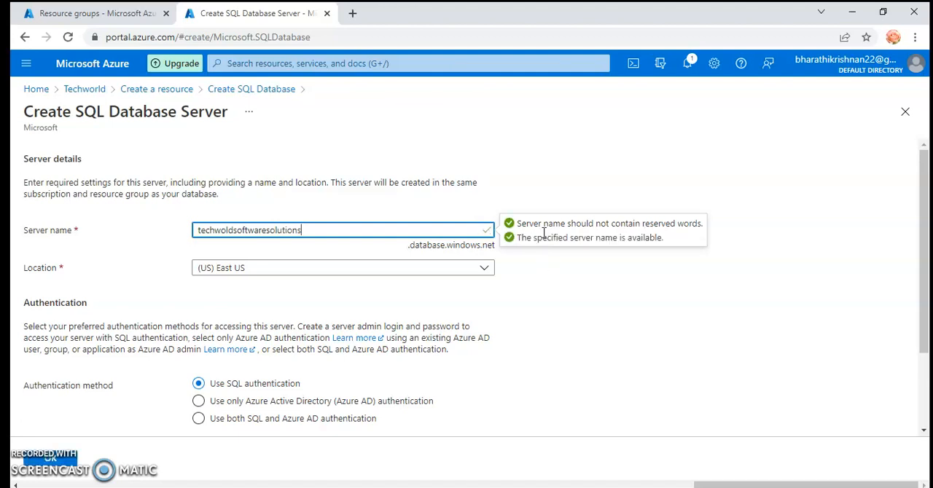
pyautogui.click(534, 255)
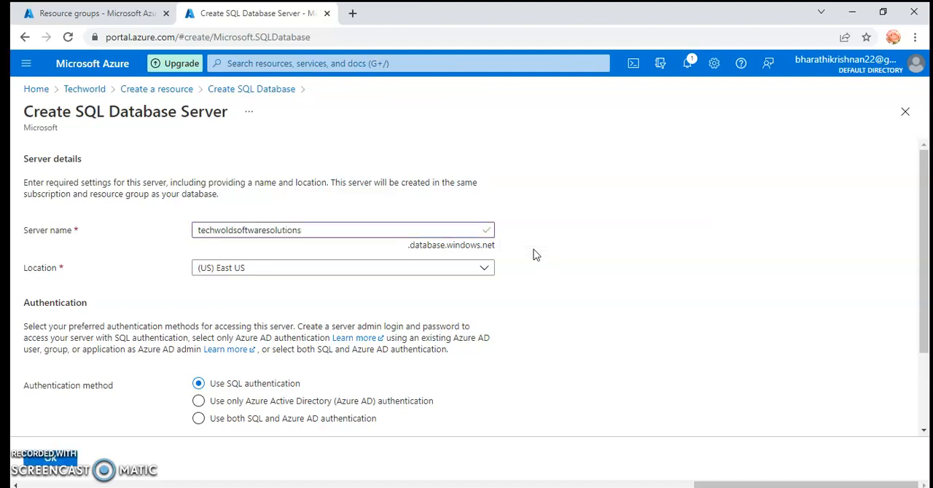
# Set the new server's location to (US) Central US.
pyautogui.click(339, 273)
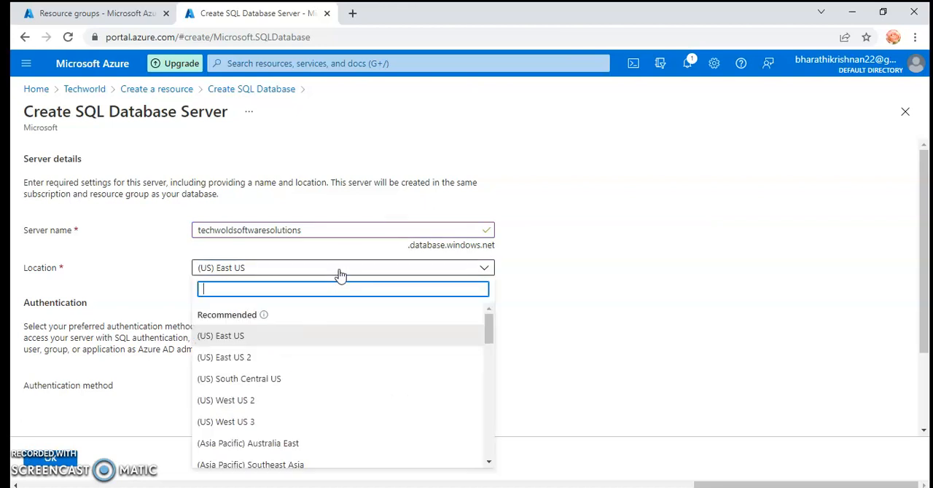
pyautogui.write('cen')
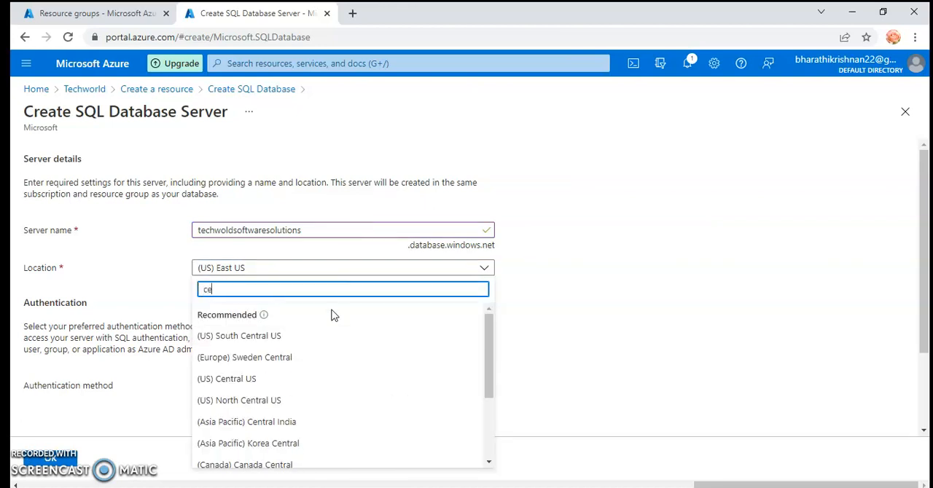
pyautogui.click(299, 382)
# Try Admin as the server admin login.
pyautogui.scroll(-1, 490, 335)
pyautogui.scroll(-1, 490, 336)
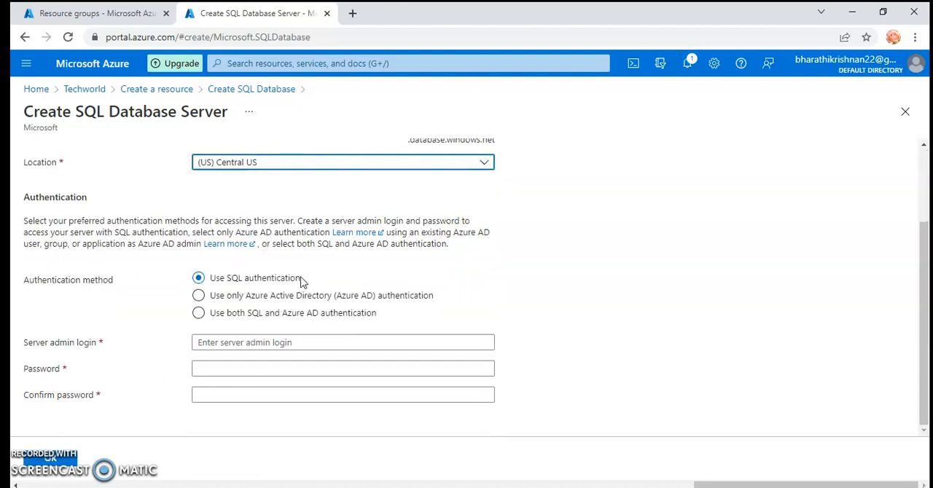
pyautogui.click(278, 343)
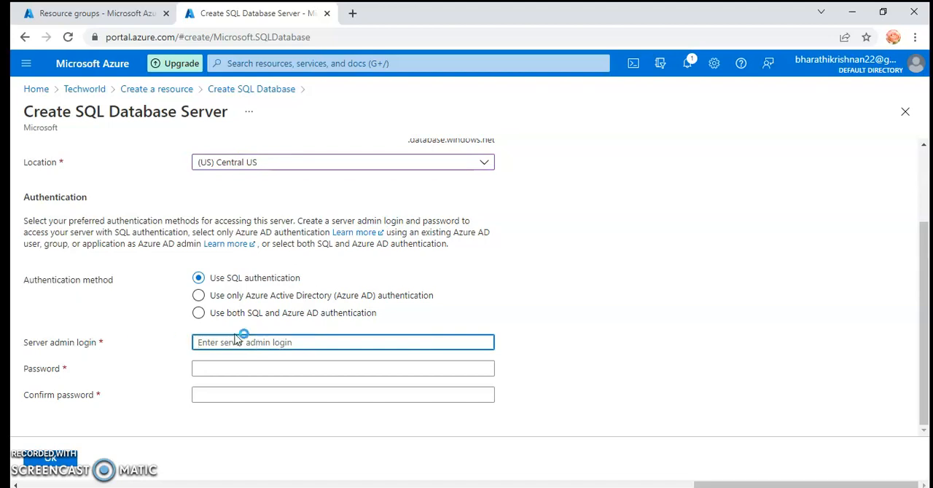
pyautogui.write('Admin')
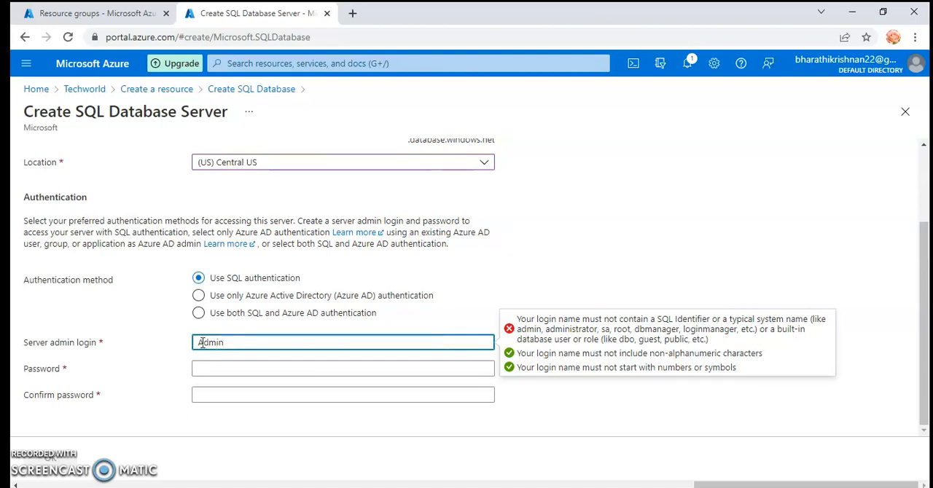
# Try the Azure AD-only and the combined SQL and Azure AD authentication methods, returning to SQL authentication.
pyautogui.scroll(2, 264, 269)
pyautogui.doubleClick(299, 224)
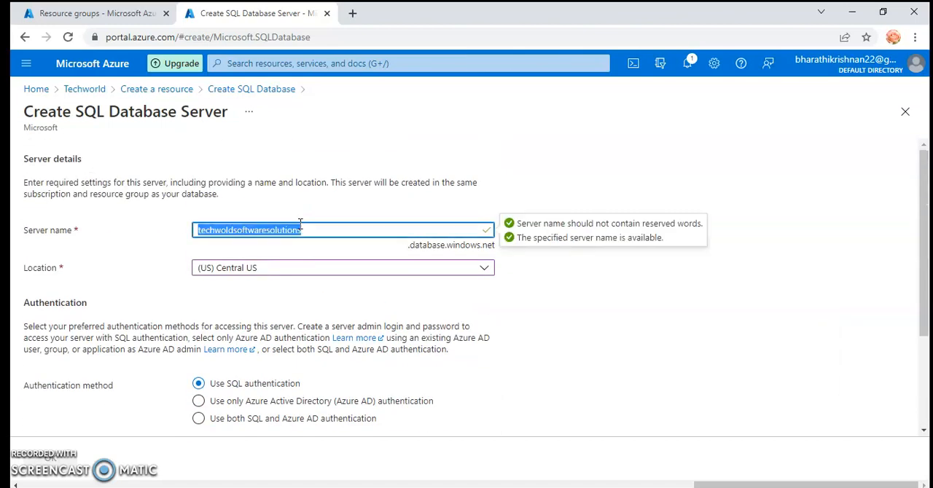
pyautogui.scroll(-3, 306, 335)
pyautogui.scroll(1, 239, 299)
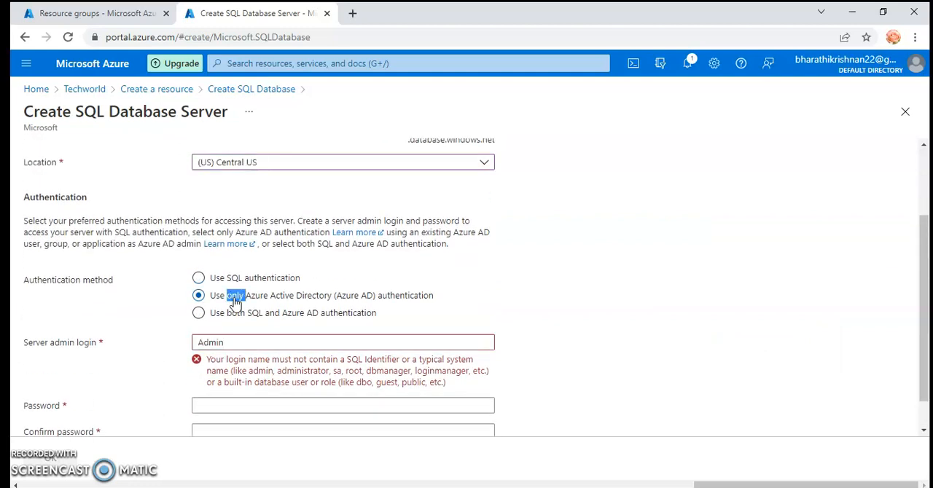
pyautogui.click(237, 332)
pyautogui.click(240, 315)
pyautogui.scroll(-1, 248, 353)
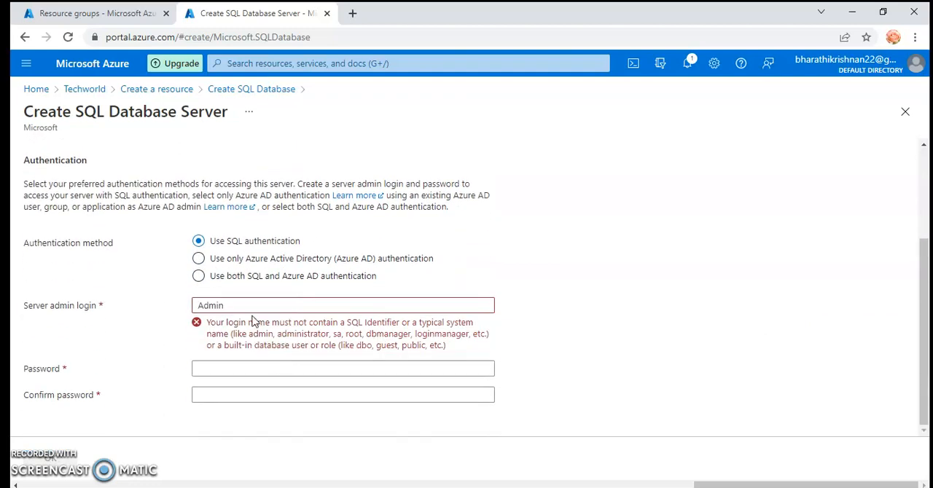
pyautogui.scroll(1, 211, 307)
pyautogui.doubleClick(215, 310)
pyautogui.scroll(-1, 271, 341)
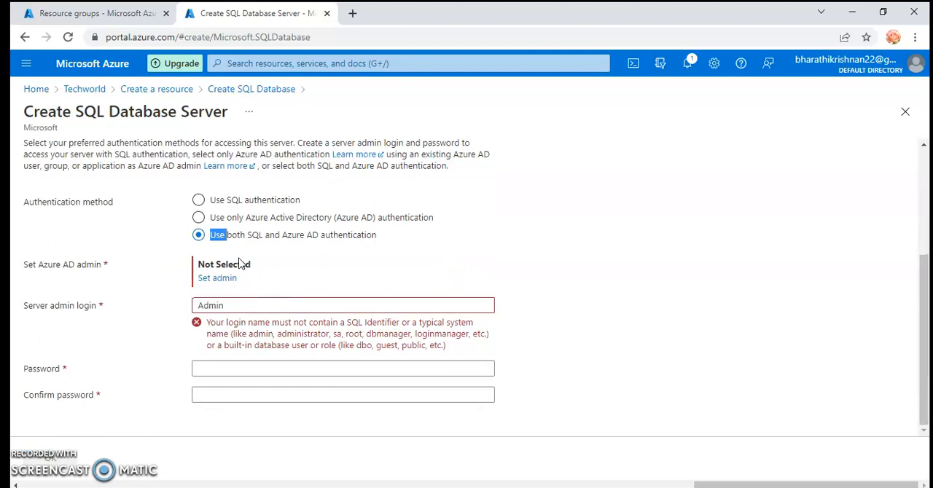
pyautogui.click(225, 204)
pyautogui.scroll(1, 211, 309)
pyautogui.doubleClick(213, 312)
pyautogui.scroll(-1, 228, 331)
pyautogui.scroll(-1, 226, 332)
pyautogui.click(222, 217)
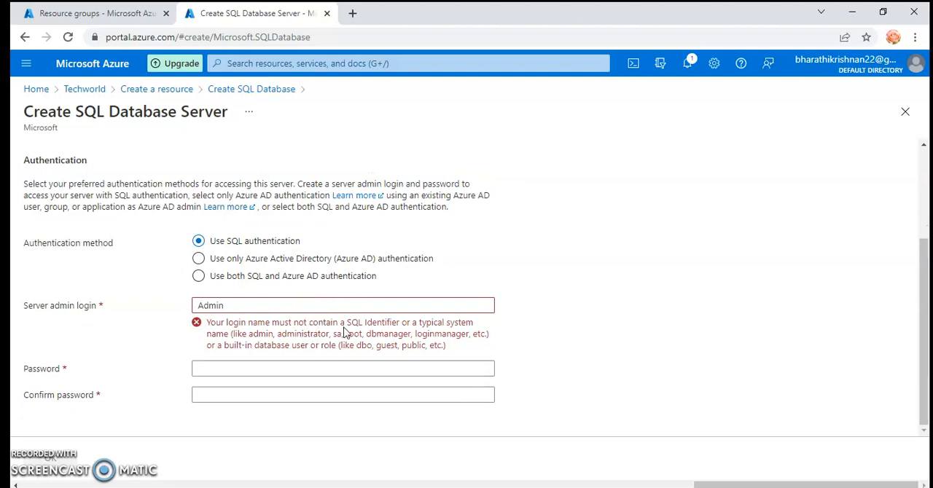
# Replace the server admin login with techwoldsoftwaresolutions.
pyautogui.click(266, 303)
pyautogui.scroll(1, 259, 306)
pyautogui.hotkey('ctrl', 'a')
pyautogui.write('techwoldsoftwaresolutions')
pyautogui.moveTo(502, 349)
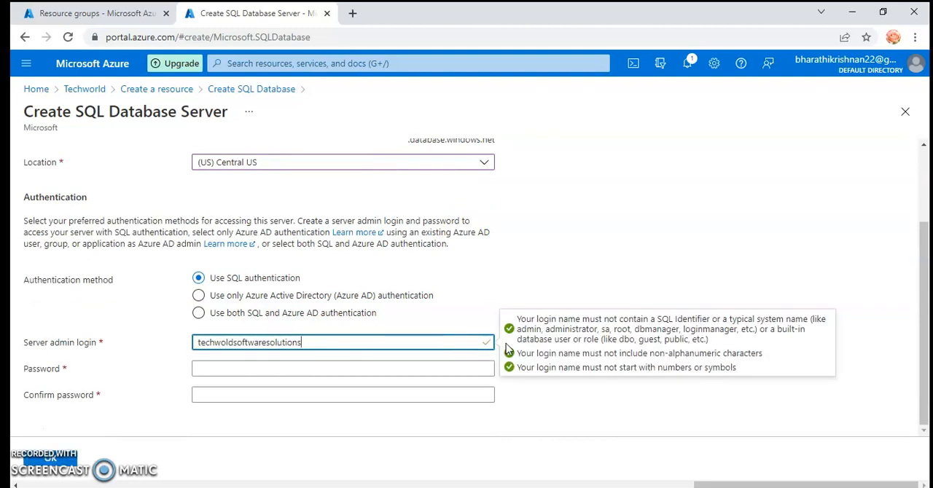
# Enter a server admin password of at least 8 characters and repeat it in the confirmation field.
pyautogui.click(327, 370)
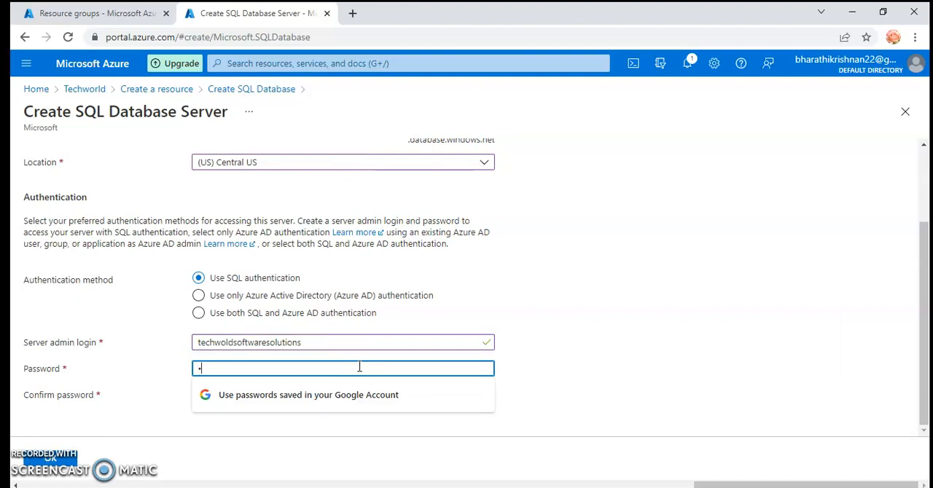
pyautogui.write('•••')
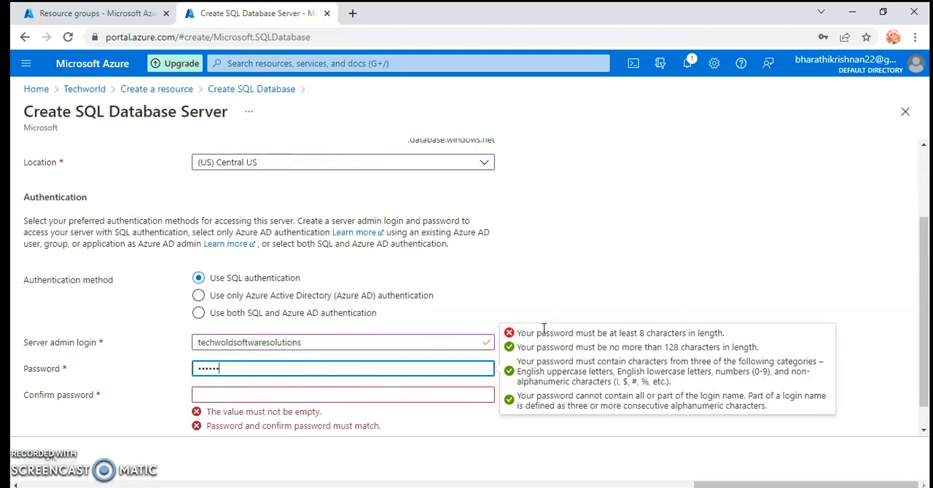
pyautogui.doubleClick(217, 365)
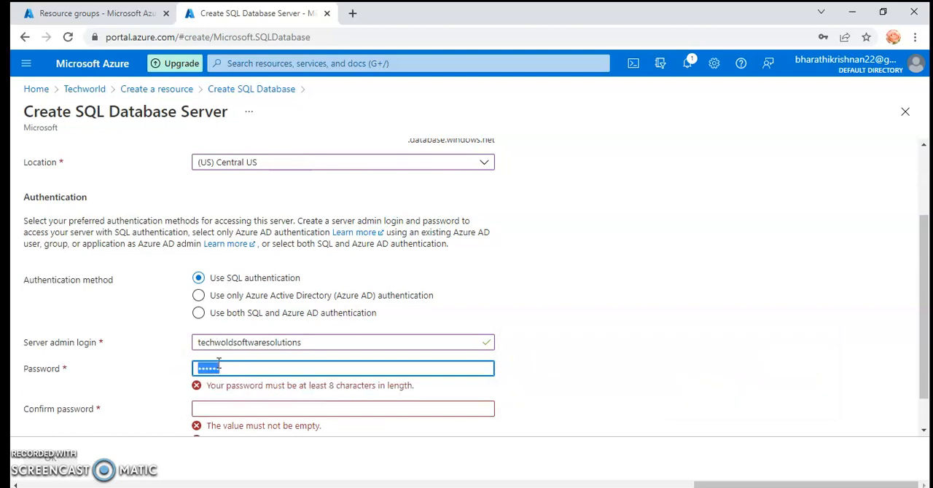
pyautogui.write('••••••')
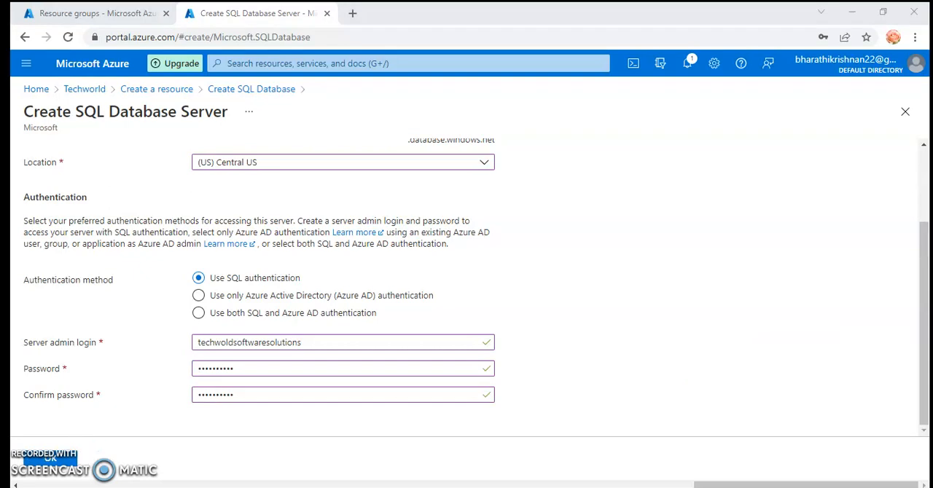
# Submit the new database server's settings and review the entered server details.
pyautogui.hotkey('ctrl', '-')
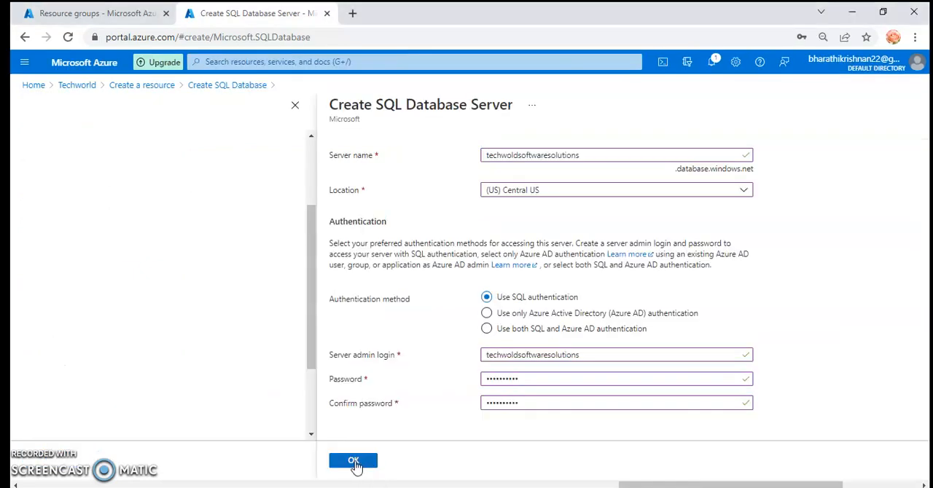
pyautogui.click(355, 464)
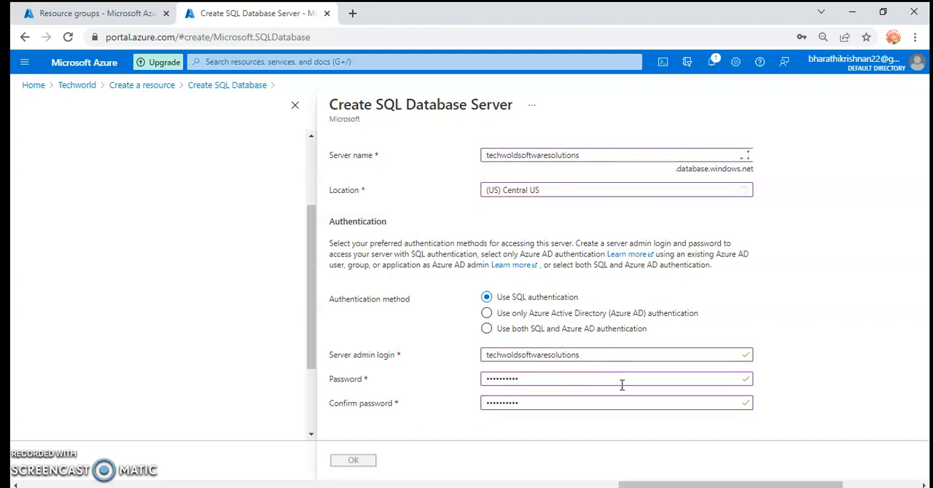
pyautogui.scroll(1, 621, 385)
pyautogui.scroll(-1, 622, 385)
pyautogui.scroll(1, 623, 393)
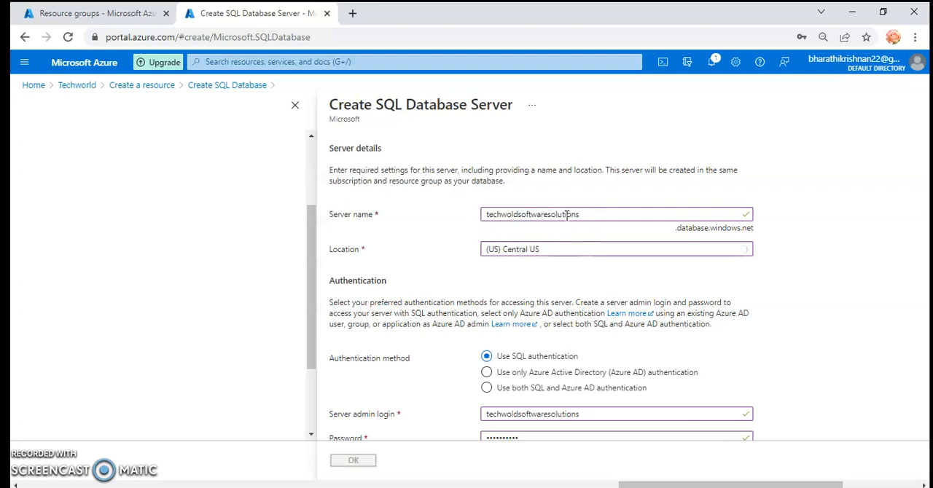
pyautogui.scroll(-1, 567, 353)
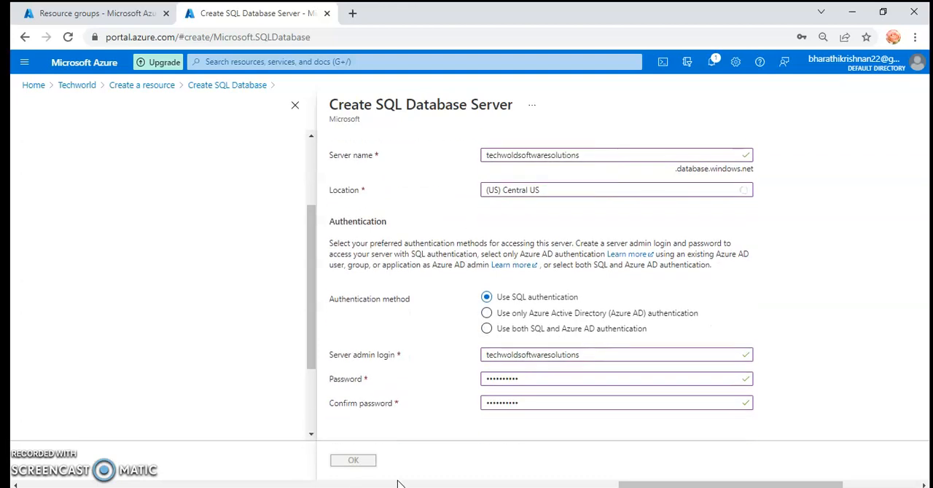
# Use the new techwoldsoftwaresolutions (Central US) server for the database and decline saving its password in the browser.
pyautogui.moveTo(630, 485); pyautogui.dragTo(415, 486)
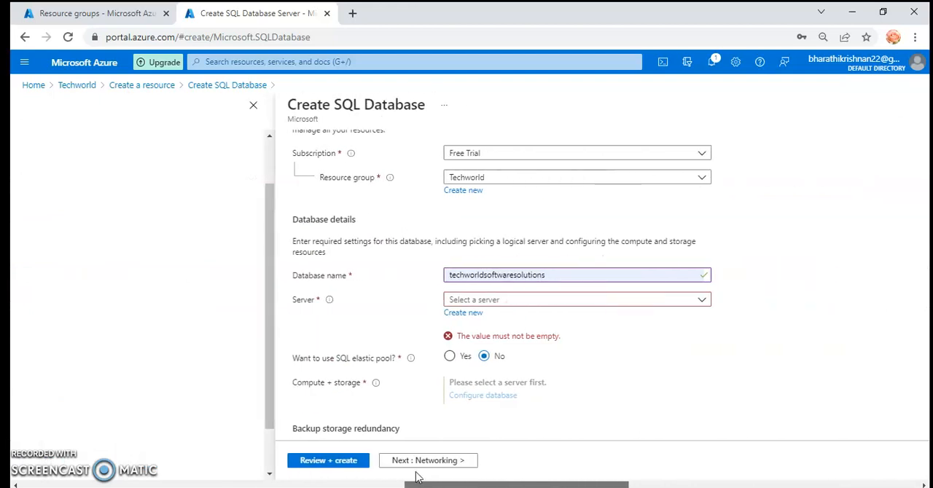
pyautogui.click(701, 300)
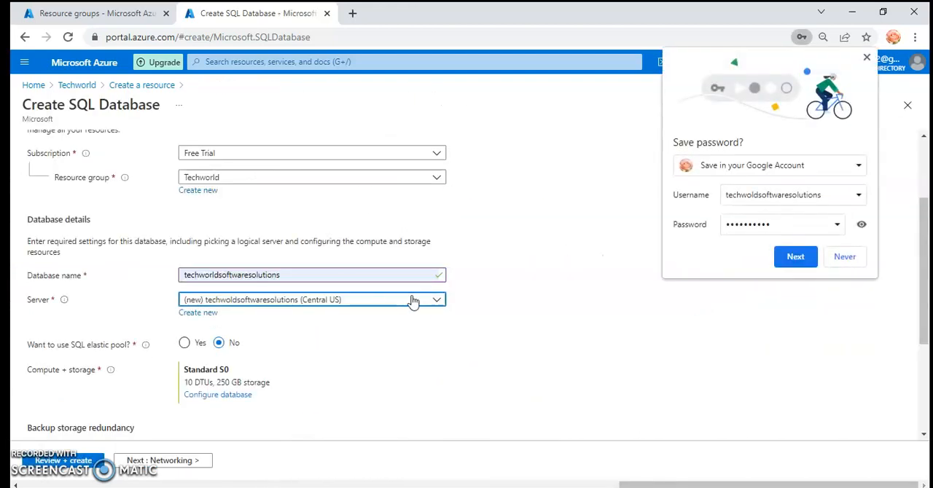
pyautogui.click(835, 261)
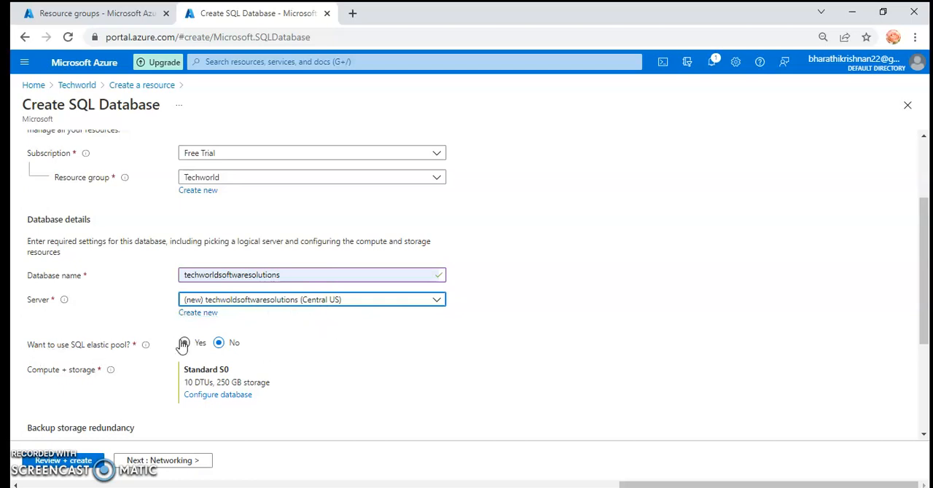
# Continue to the networking settings, choose the public endpoint connectivity method, and review the firewall, connection policy and TLS options.
pyautogui.scroll(-2, 235, 347)
pyautogui.scroll(-1, 216, 272)
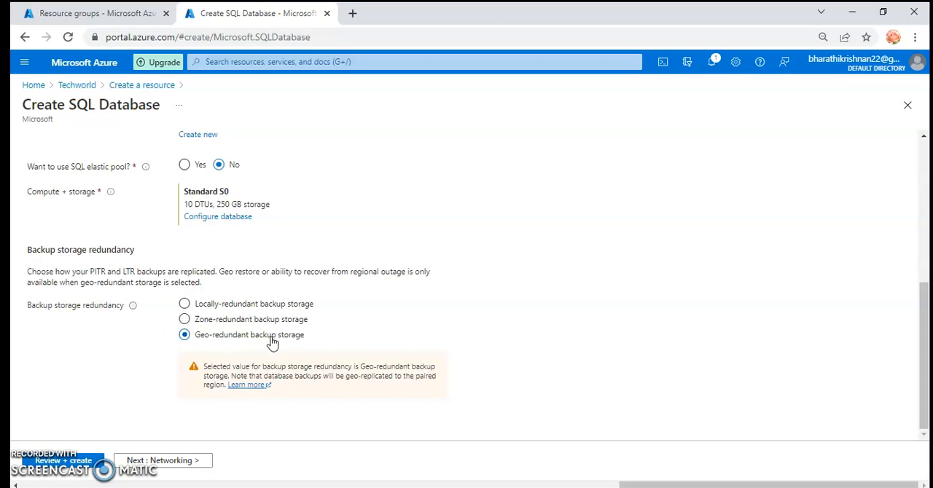
pyautogui.click(177, 467)
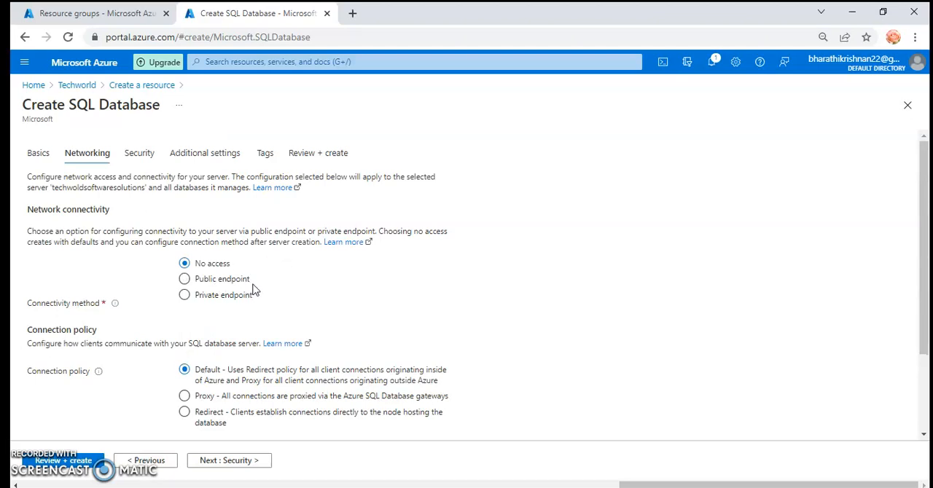
pyautogui.click(215, 283)
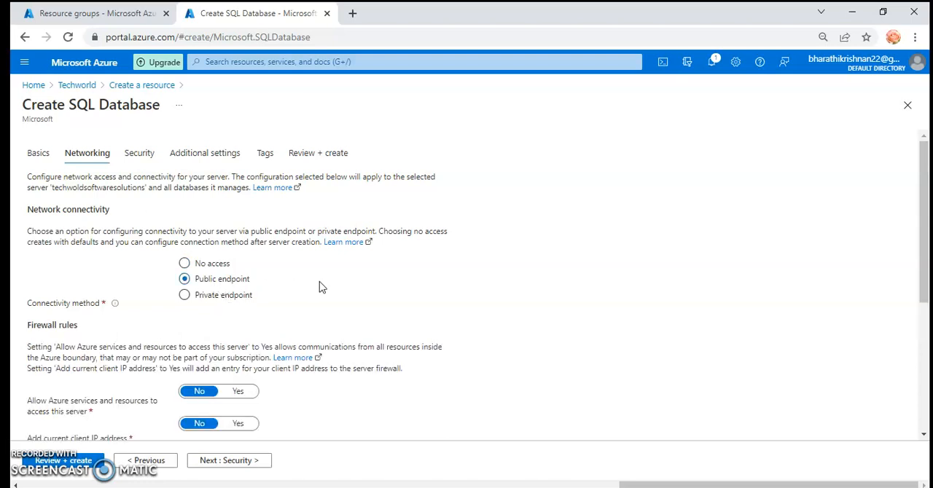
pyautogui.scroll(-2, 319, 287)
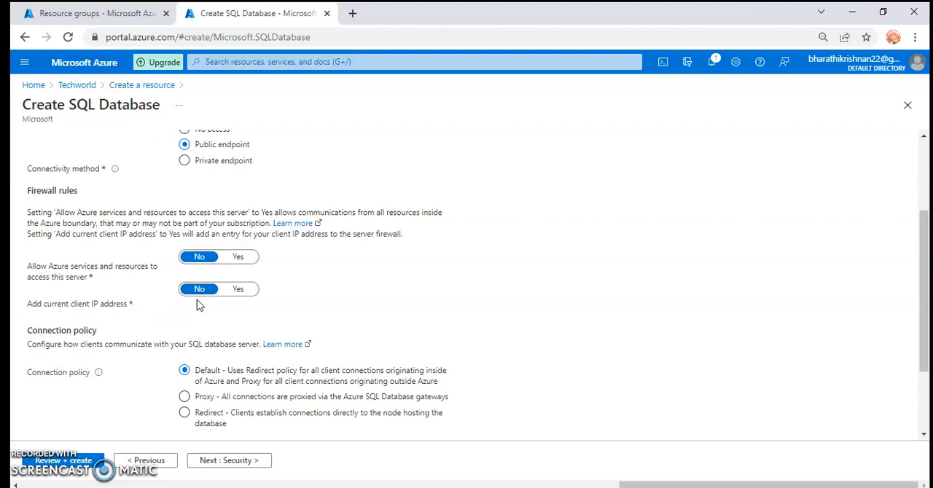
pyautogui.scroll(-2, 201, 306)
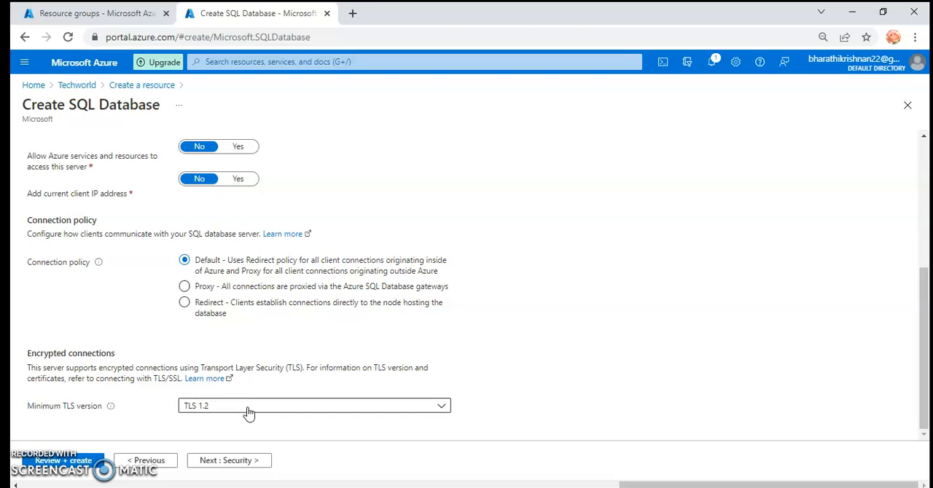
# Continue to the security settings and review the Microsoft Defender pricing, ledger, identity and transparent data encryption options.
pyautogui.click(223, 461)
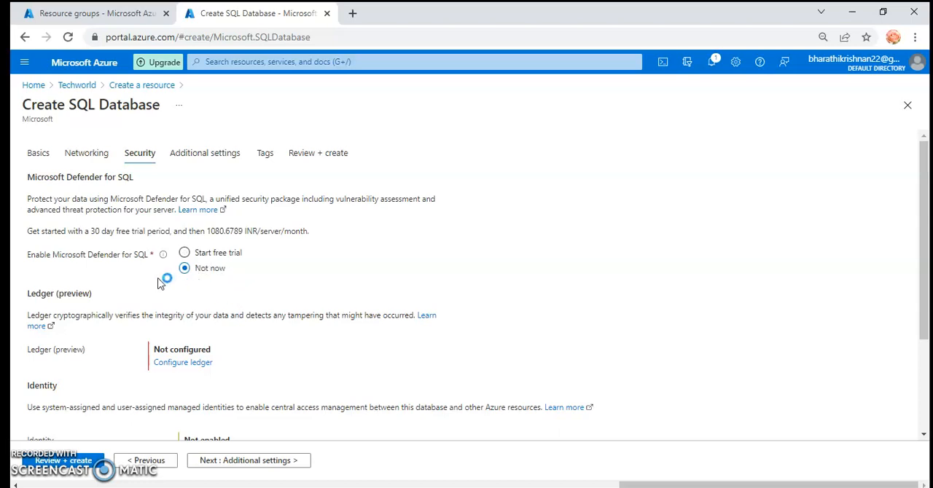
pyautogui.moveTo(126, 232); pyautogui.dragTo(309, 234)
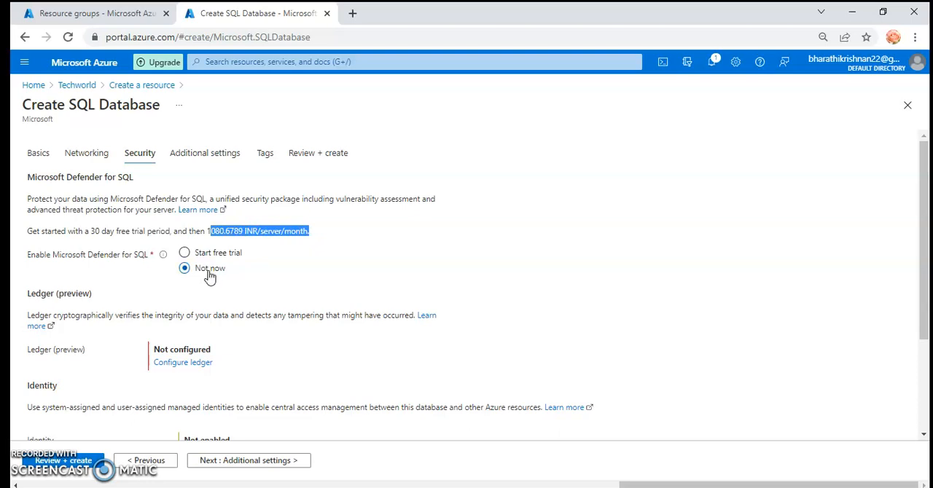
pyautogui.scroll(-2, 245, 282)
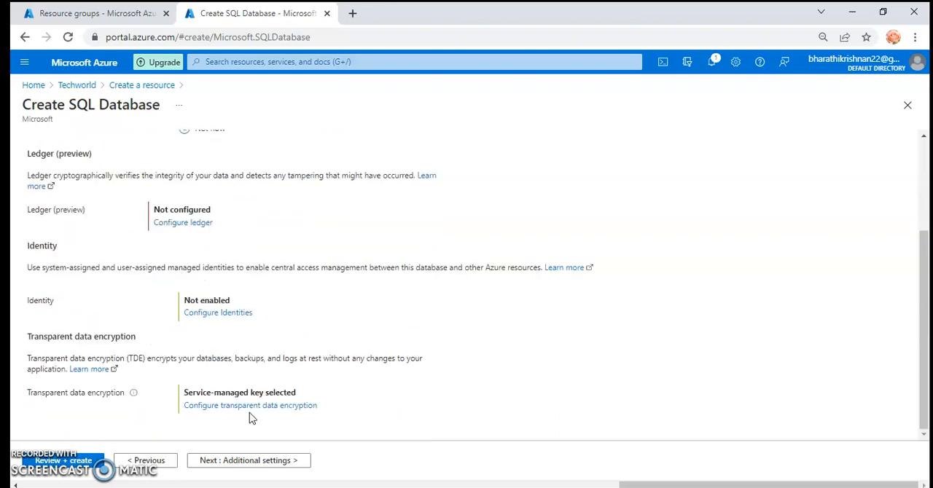
# Continue to the additional settings and review the existing data, collation and maintenance window options.
pyautogui.click(282, 459)
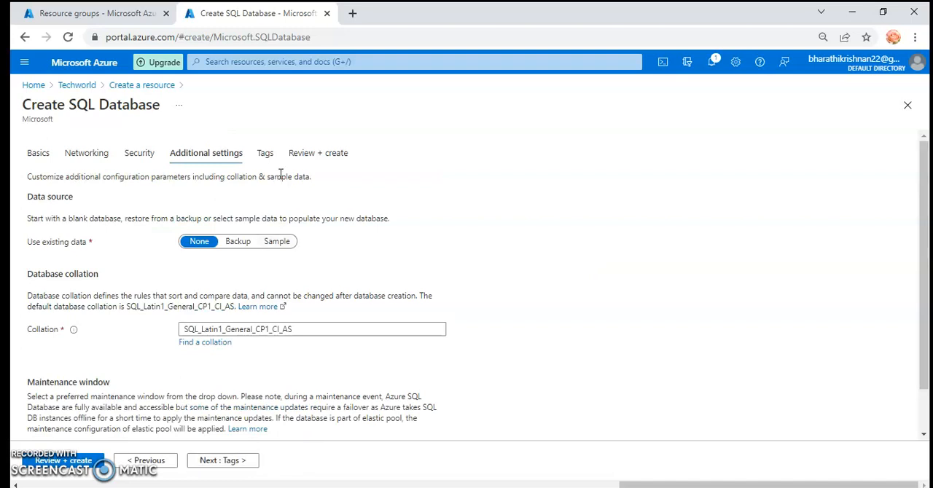
pyautogui.scroll(-1, 312, 223)
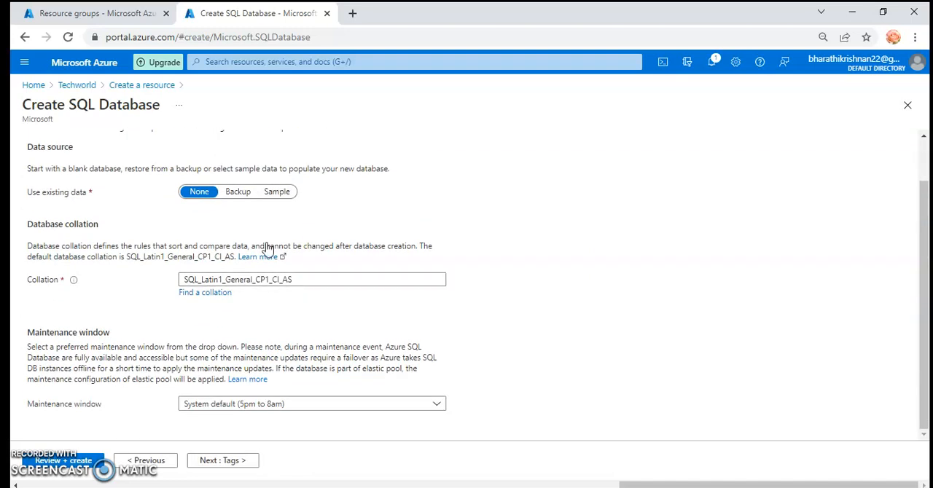
pyautogui.doubleClick(78, 192)
pyautogui.moveTo(53, 203); pyautogui.dragTo(37, 204)
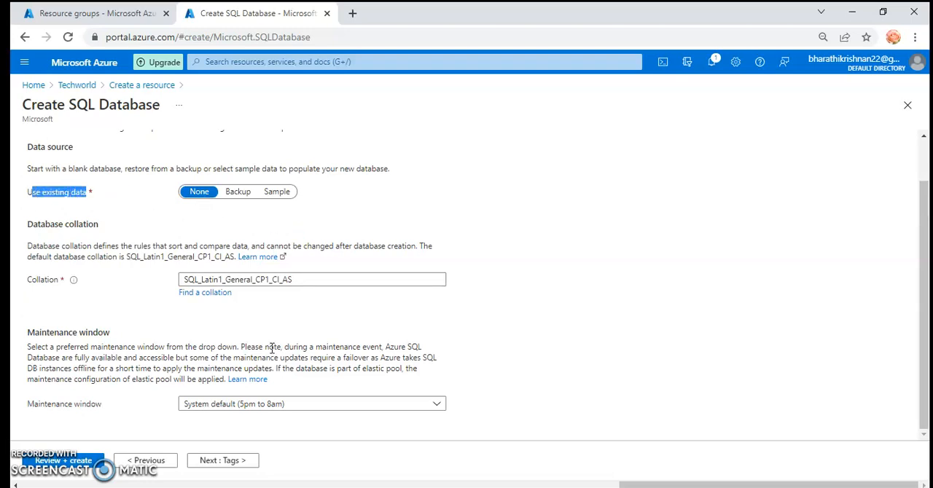
pyautogui.moveTo(109, 281); pyautogui.dragTo(15, 285)
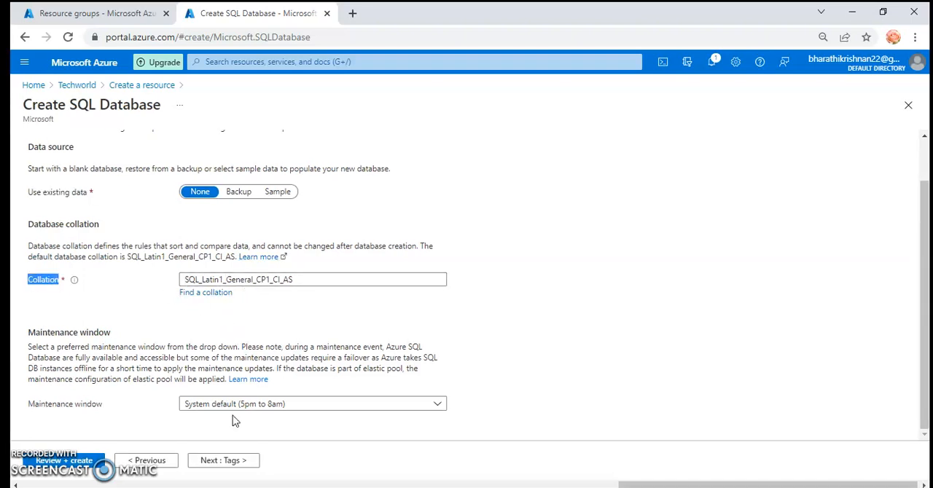
# Proceed past the empty tags page to the final review and check the estimated monthly cost.
pyautogui.click(223, 460)
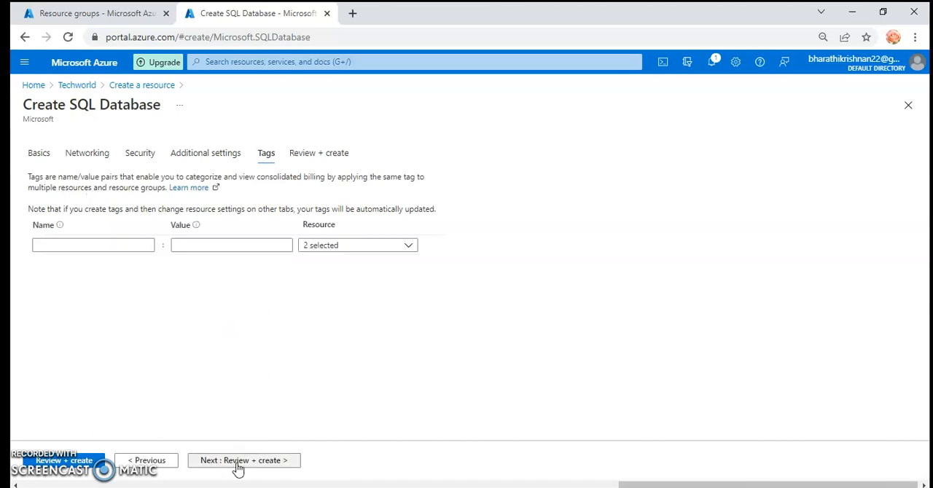
pyautogui.click(239, 466)
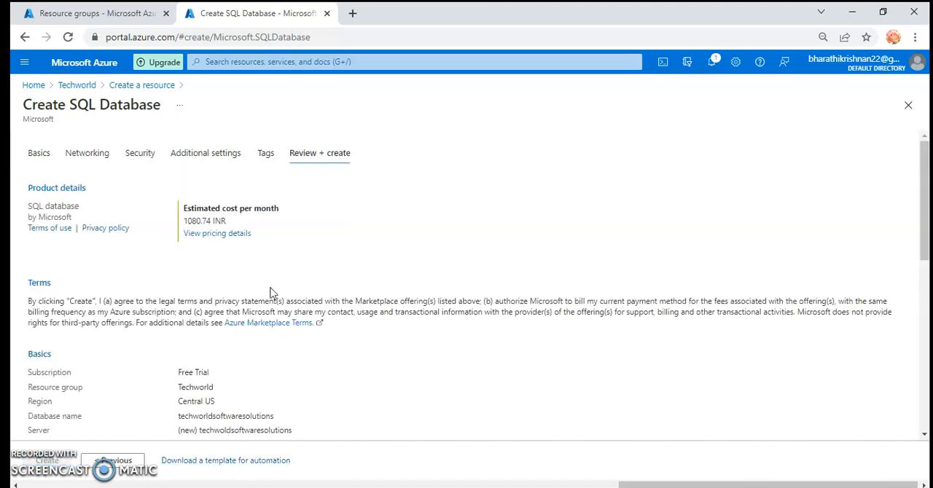
pyautogui.moveTo(228, 221); pyautogui.dragTo(181, 228)
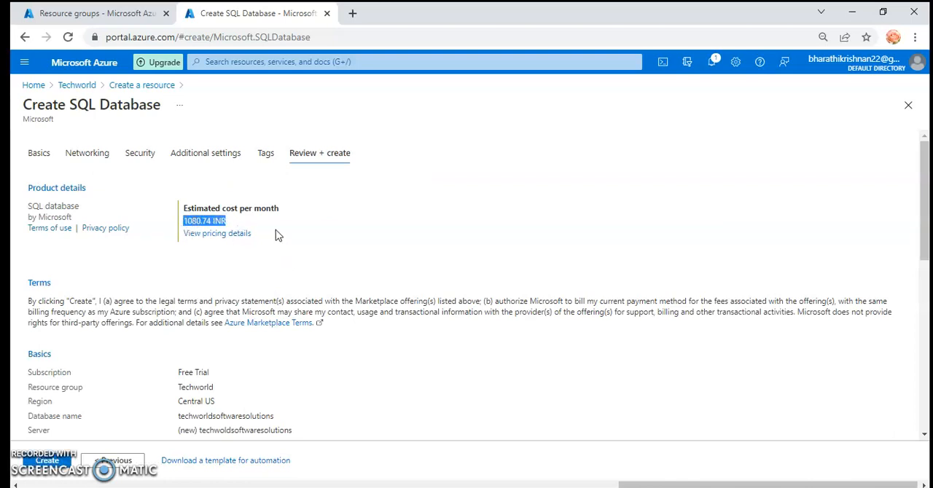
# Return to the security settings and choose the free trial of Microsoft Defender for SQL.
pyautogui.click(127, 462)
pyautogui.click(127, 462)
pyautogui.click(127, 463)
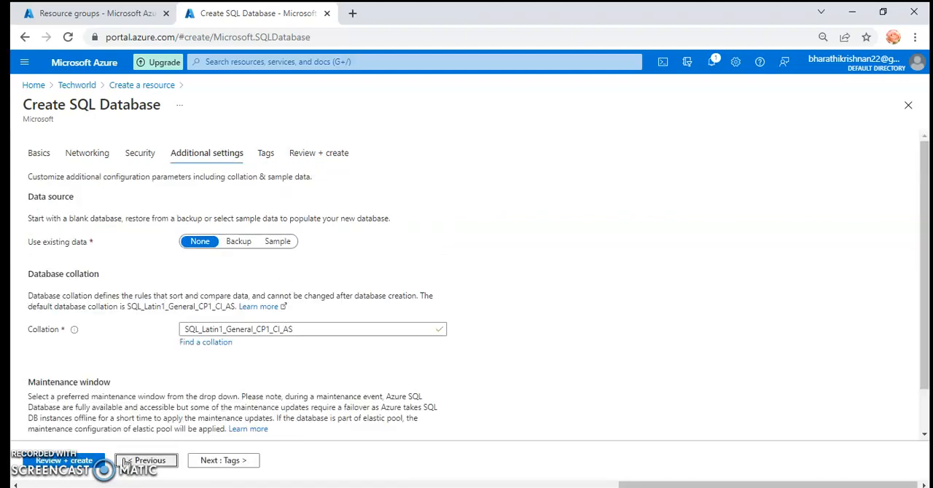
pyautogui.click(202, 257)
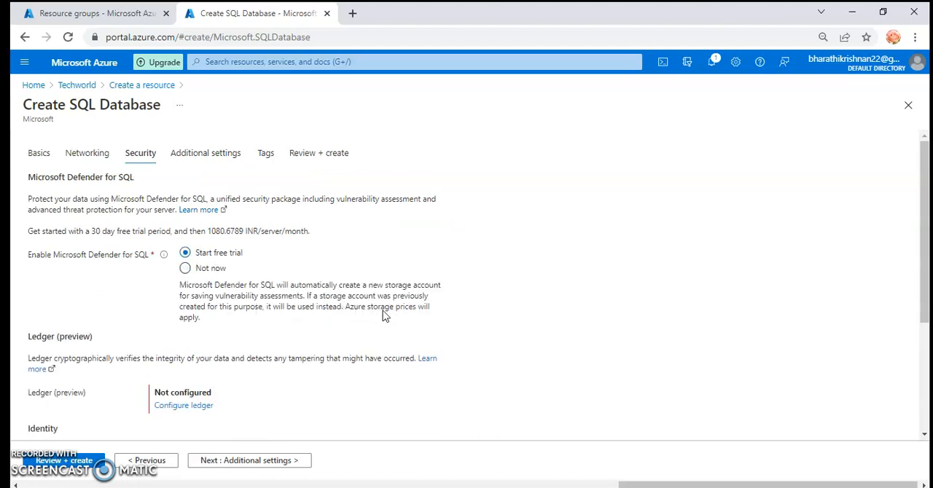
# Advance through the additional settings and tags to the final review page, leaving their defaults.
pyautogui.click(250, 461)
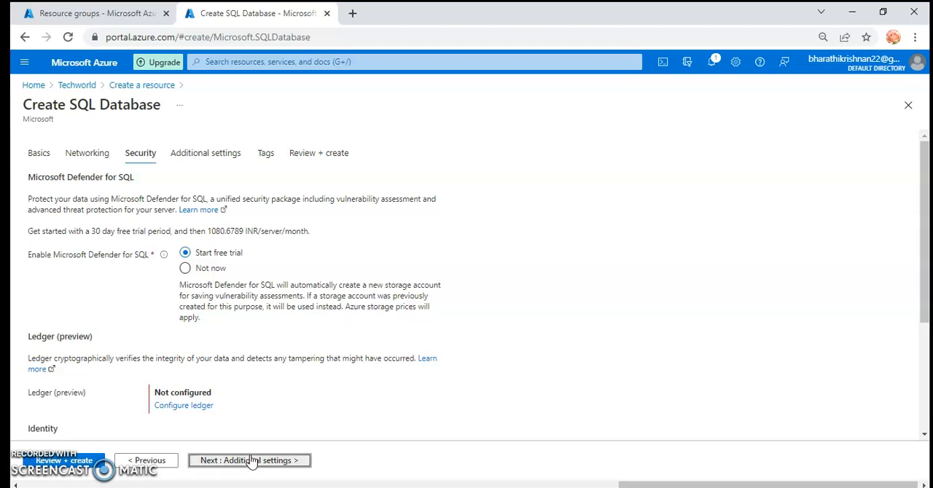
pyautogui.click(249, 461)
pyautogui.click(246, 461)
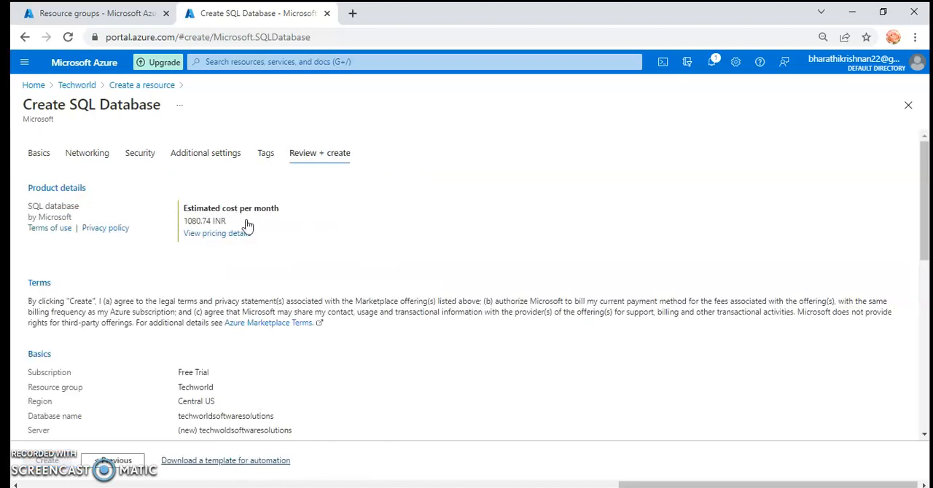
# Examine the estimated monthly cost and the full configuration summary, from the basics to the additional settings.
pyautogui.moveTo(227, 221); pyautogui.dragTo(175, 218)
pyautogui.scroll(-2, 297, 290)
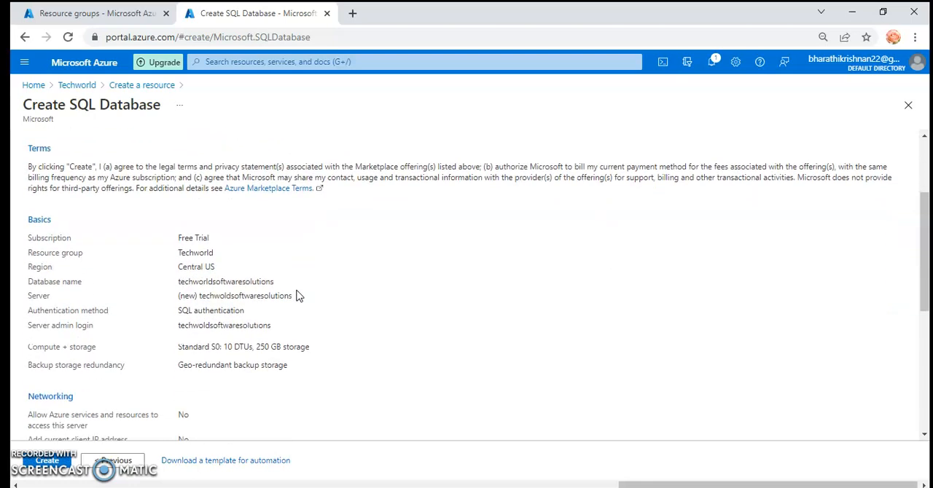
pyautogui.scroll(-5, 297, 295)
pyautogui.scroll(7, 297, 294)
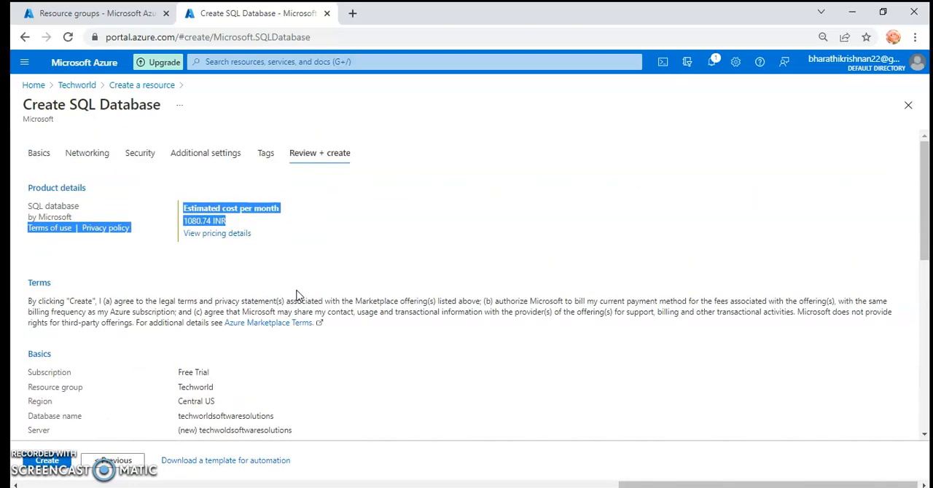
pyautogui.click(330, 236)
pyautogui.moveTo(221, 220); pyautogui.dragTo(176, 221)
pyautogui.click(322, 235)
pyautogui.scroll(-1, 366, 260)
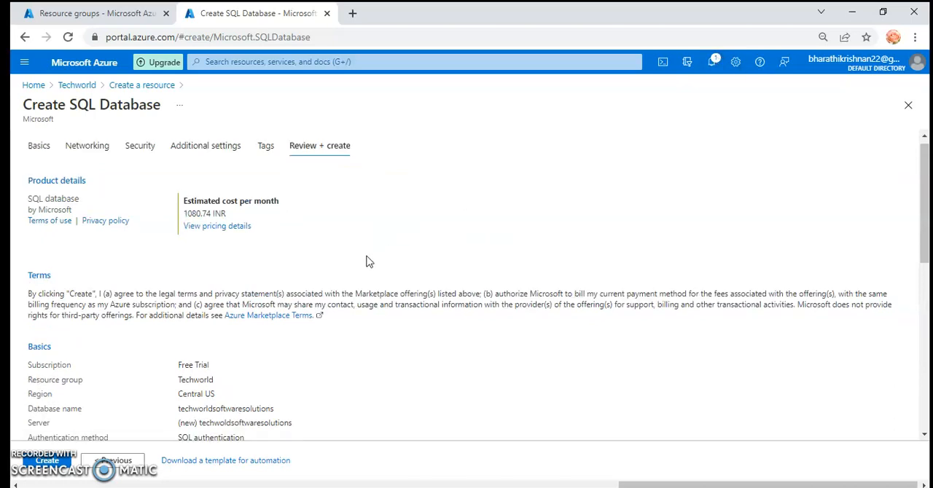
pyautogui.scroll(-5, 367, 265)
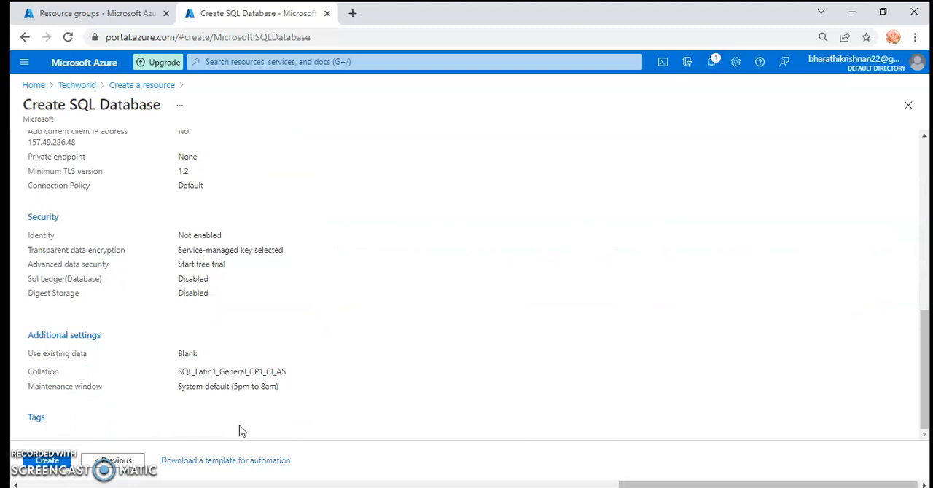
pyautogui.scroll(1, 243, 431)
pyautogui.scroll(-1, 244, 432)
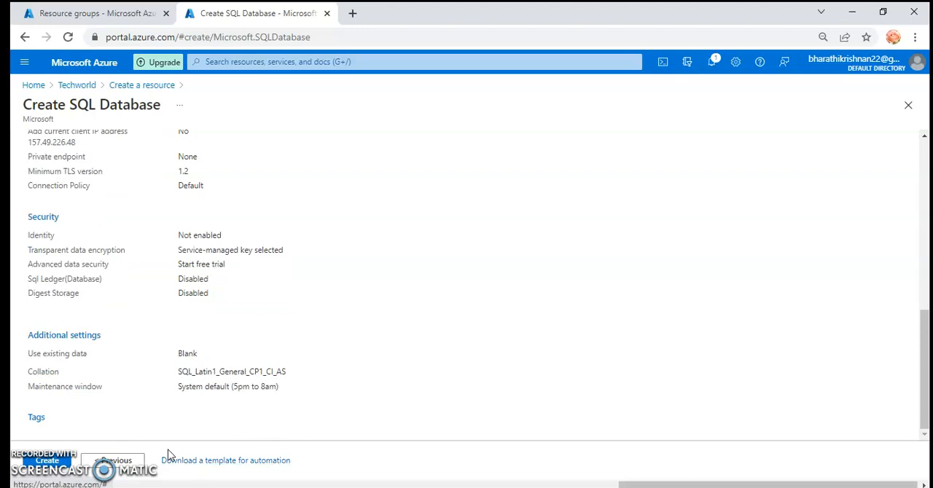
# Revisit the tags page, return to the final review and recheck the configuration summary.
pyautogui.click(111, 462)
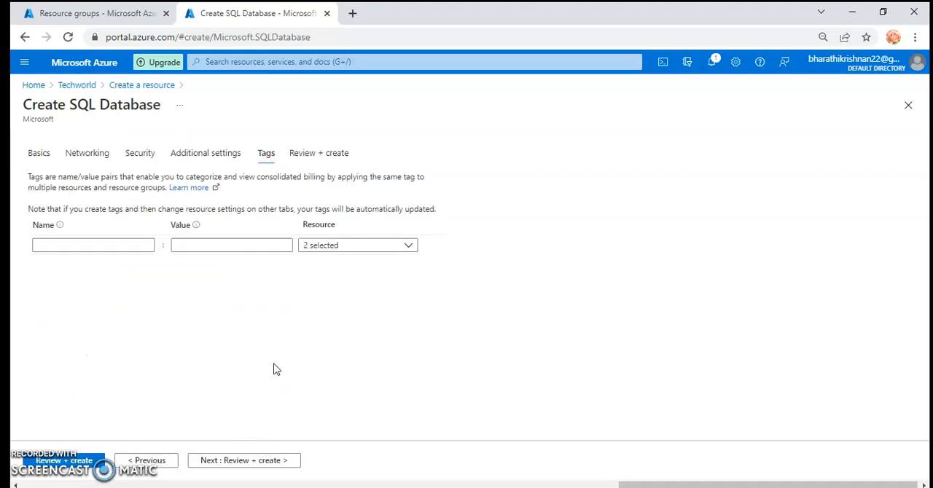
pyautogui.click(246, 461)
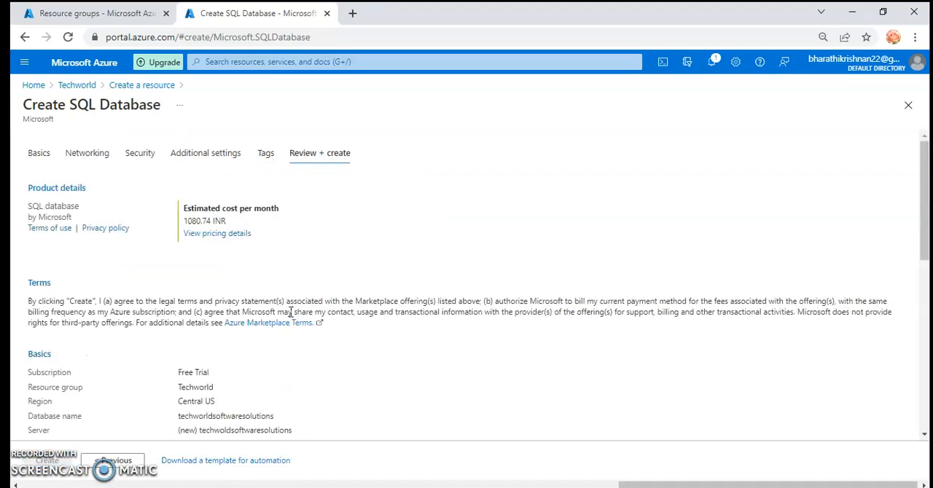
pyautogui.scroll(-5, 217, 394)
pyautogui.scroll(-2, 216, 393)
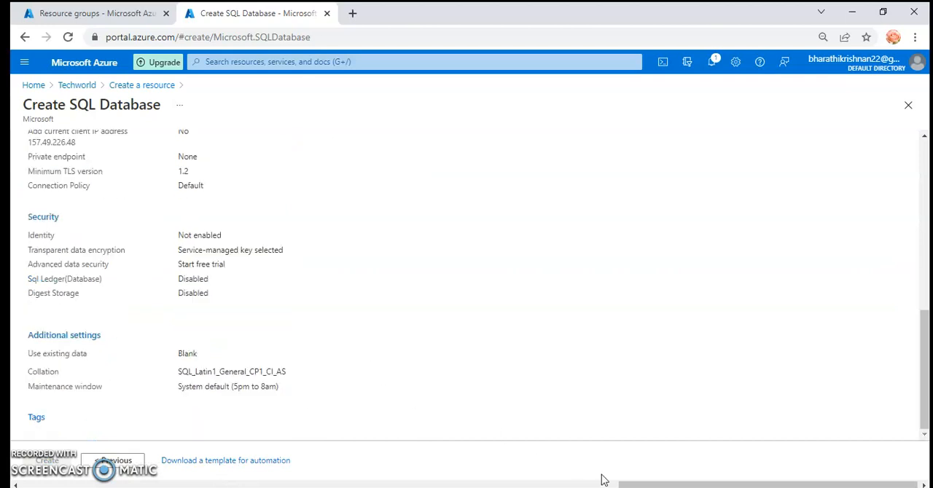
pyautogui.moveTo(634, 484); pyautogui.dragTo(564, 477)
pyautogui.scroll(10, 445, 361)
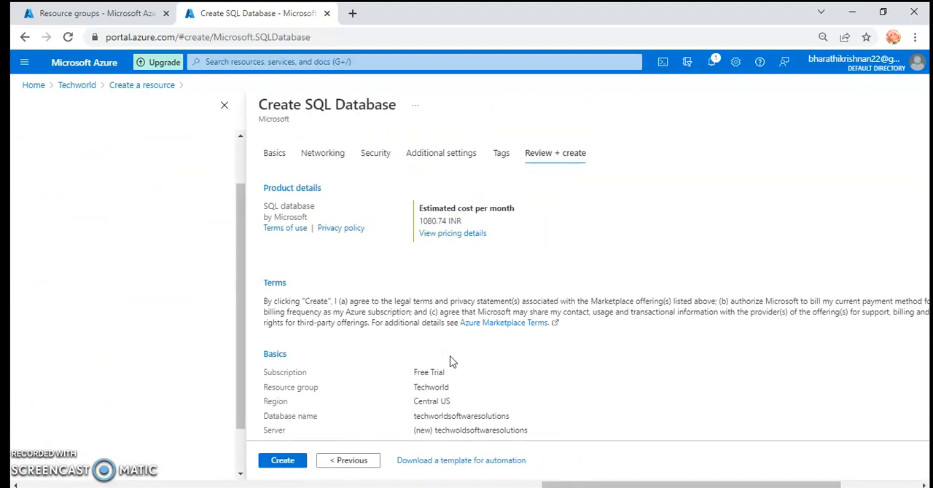
pyautogui.scroll(-10, 450, 361)
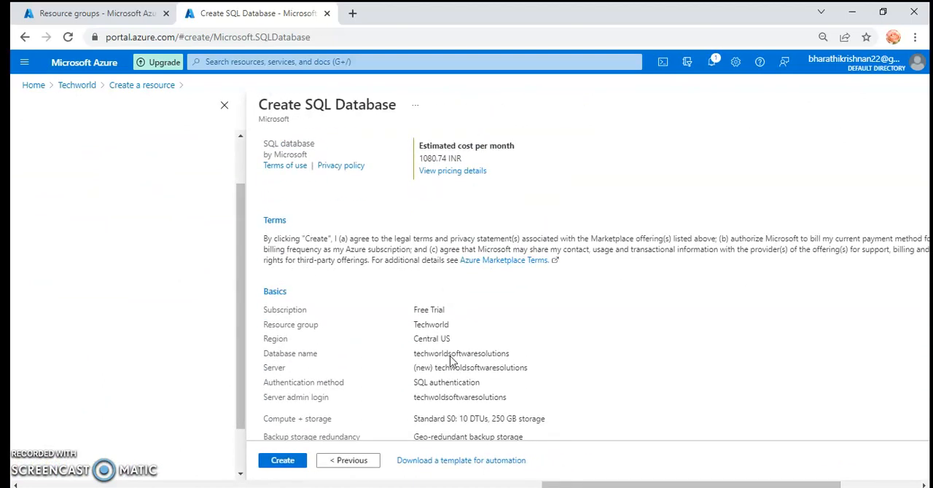
# Submit the creation of the techworldsoftwaresolutions SQL database and look over the summary during validation.
pyautogui.click(288, 465)
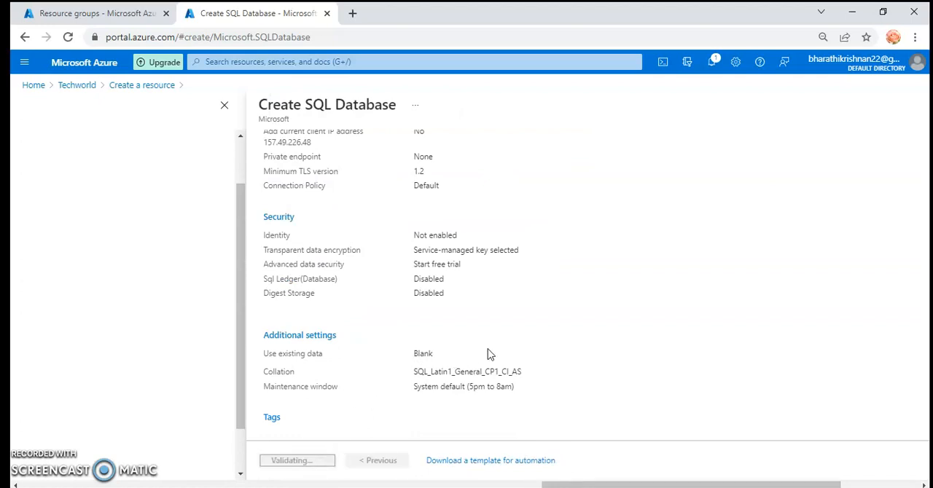
pyautogui.scroll(10, 489, 353)
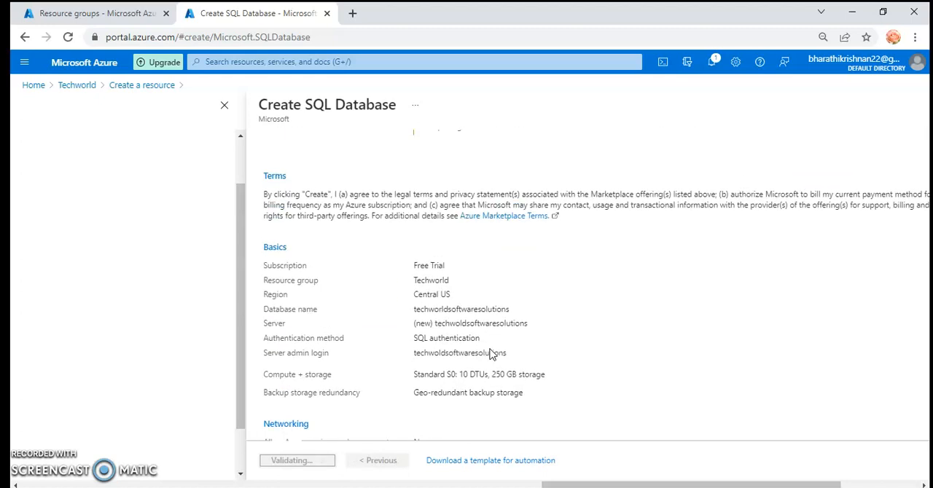
pyautogui.scroll(1, 491, 348)
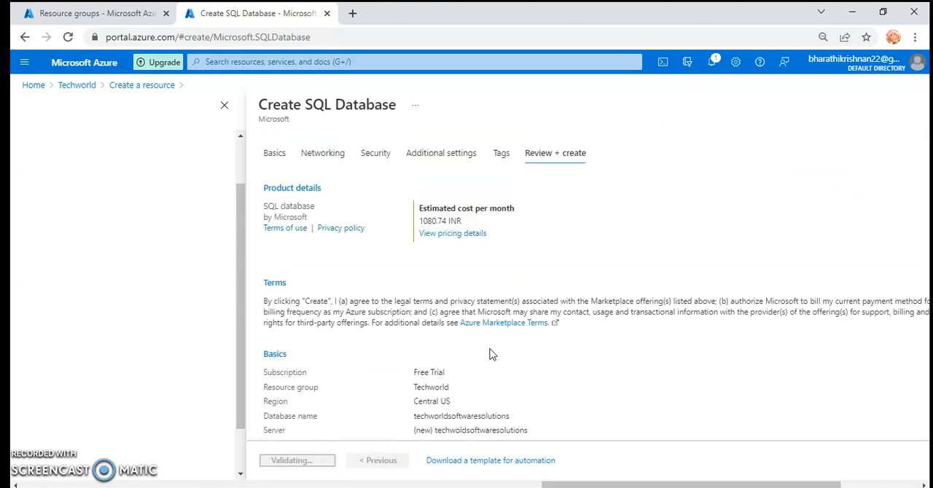
# Open the deployed techworldsoftwaresolutions SQL database once deployment completes, and go from it to its Techworld resource group.
pyautogui.scroll(-10, 490, 354)
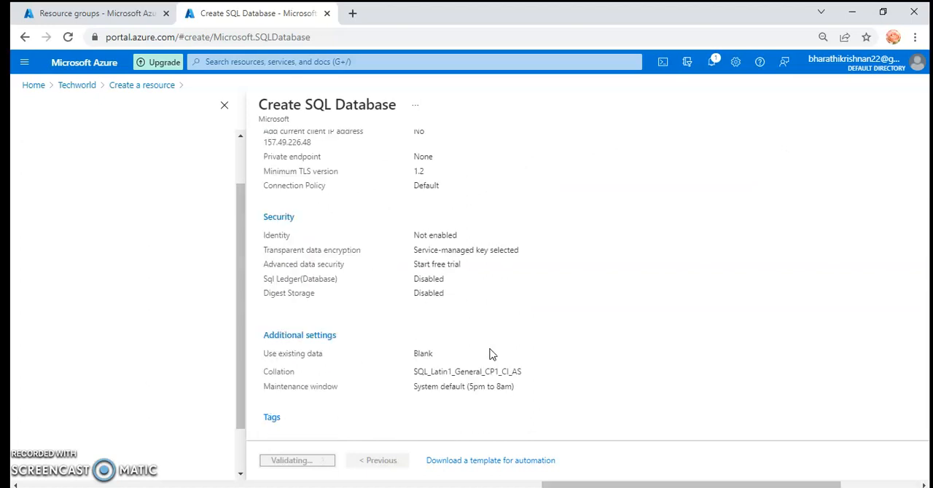
pyautogui.scroll(1, 490, 354)
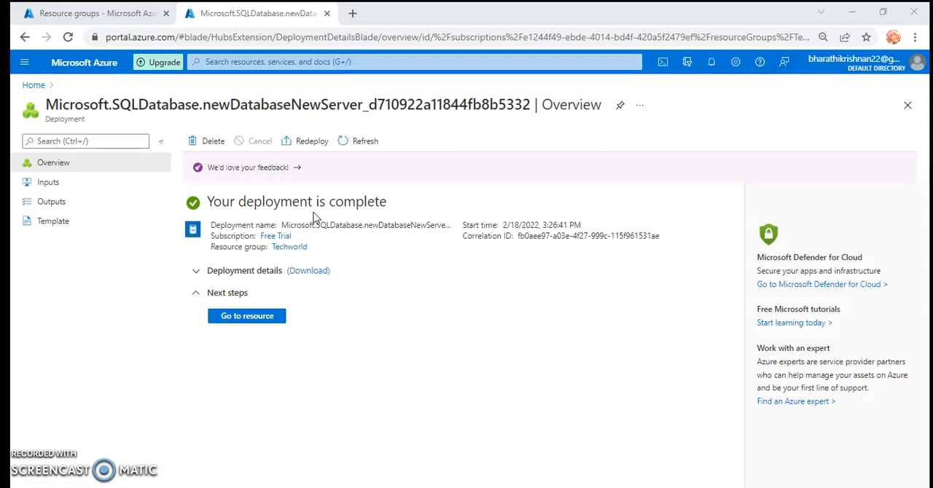
pyautogui.click(251, 319)
pyautogui.click(252, 321)
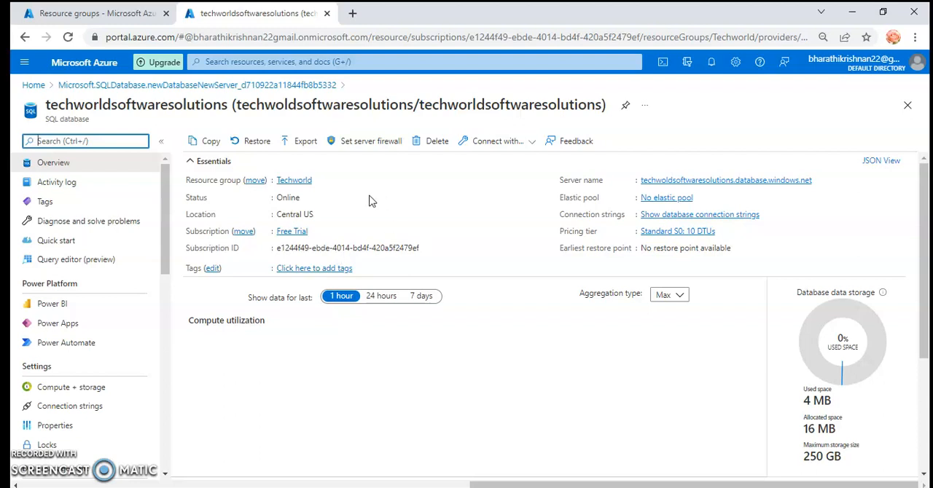
pyautogui.click(292, 184)
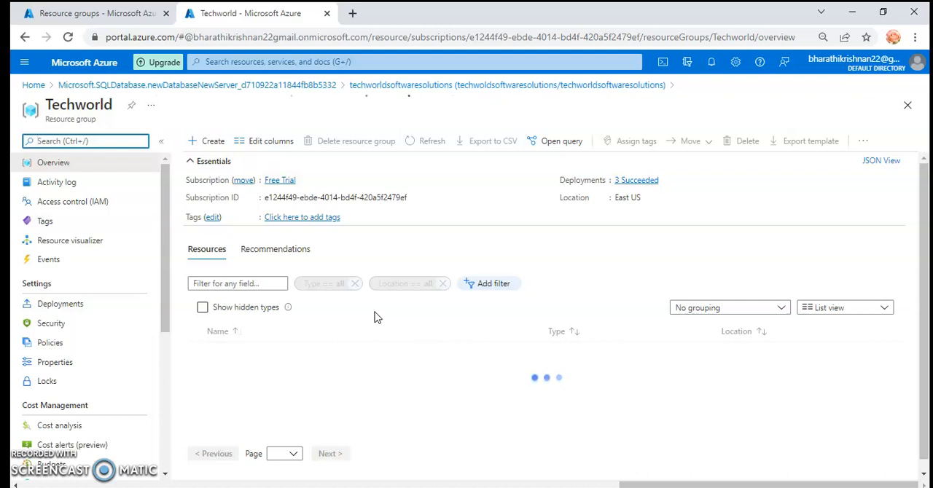
pyautogui.click(374, 313)
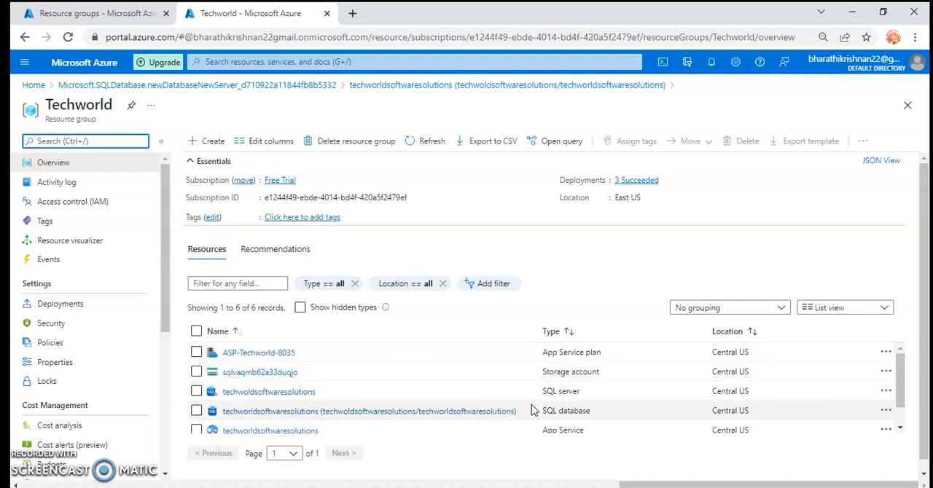
# Examine the Techworld group's resource list, highlighting the types of the storage account, SQL server and SQL database entries.
pyautogui.moveTo(583, 391); pyautogui.dragTo(544, 395)
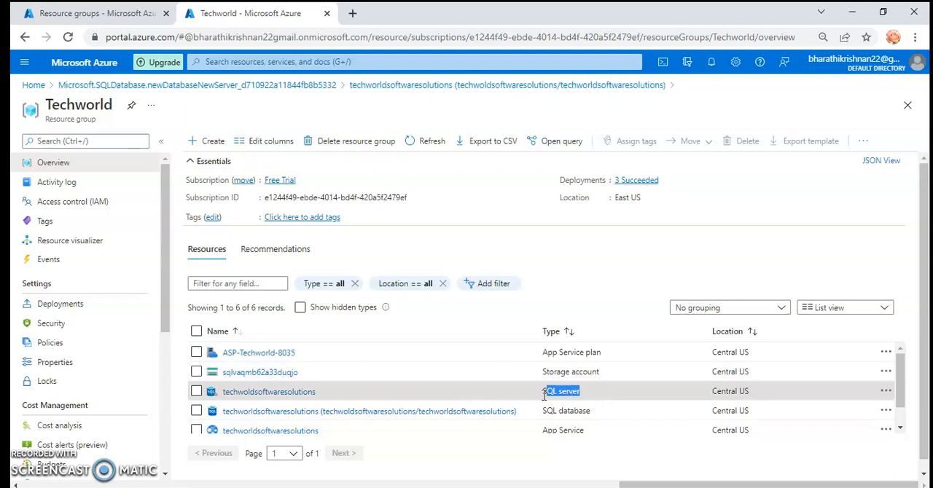
pyautogui.moveTo(610, 371); pyautogui.dragTo(538, 374)
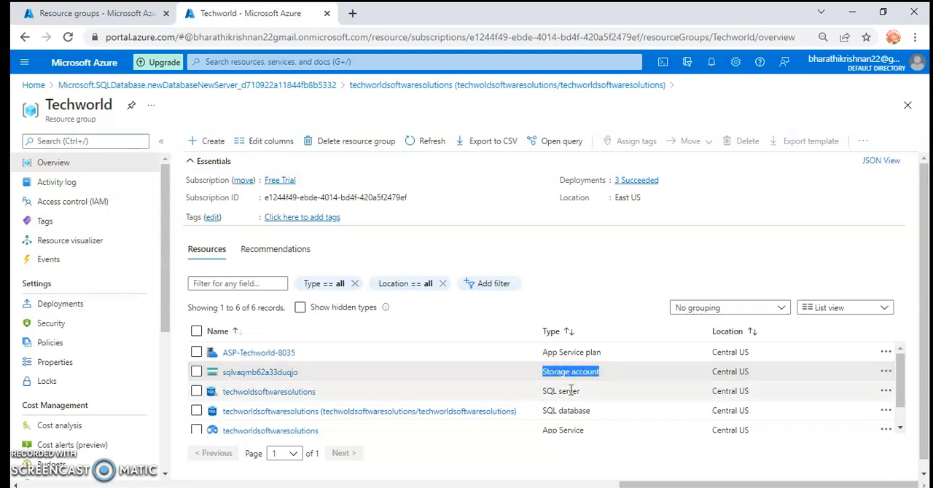
pyautogui.moveTo(602, 410); pyautogui.dragTo(541, 420)
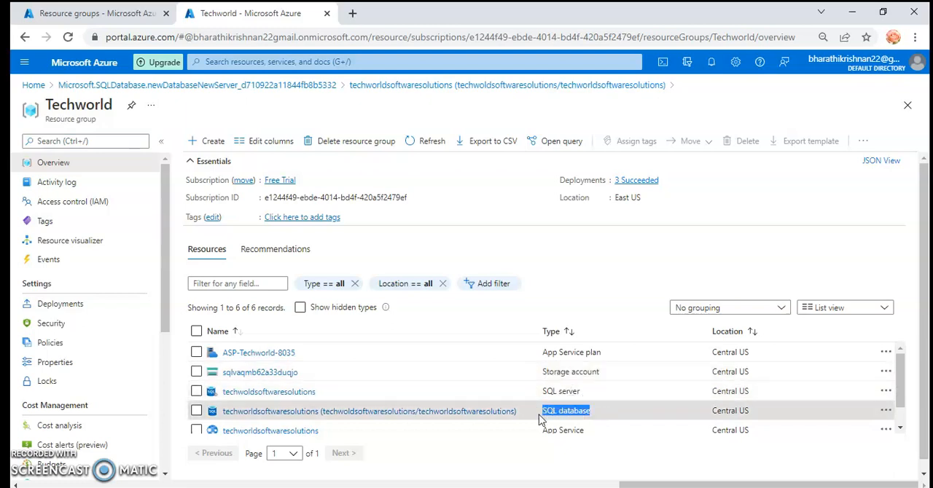
pyautogui.scroll(-1, 554, 393)
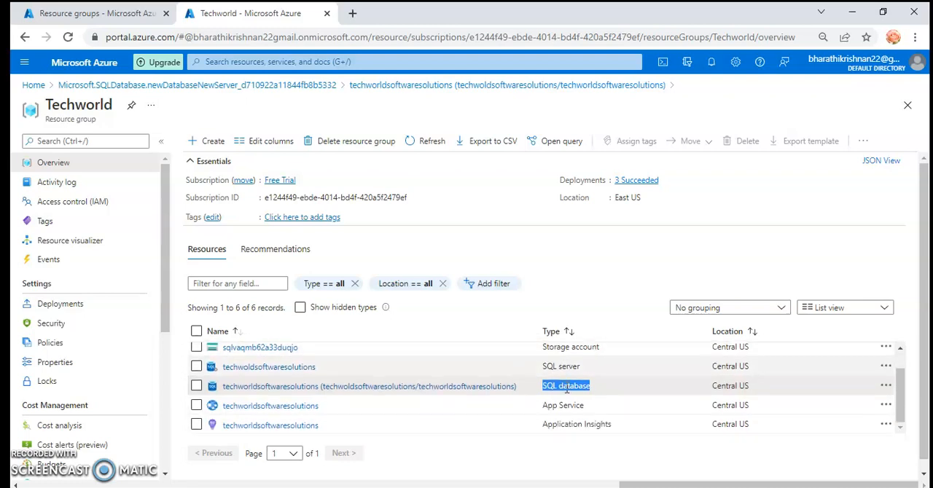
pyautogui.scroll(1, 519, 412)
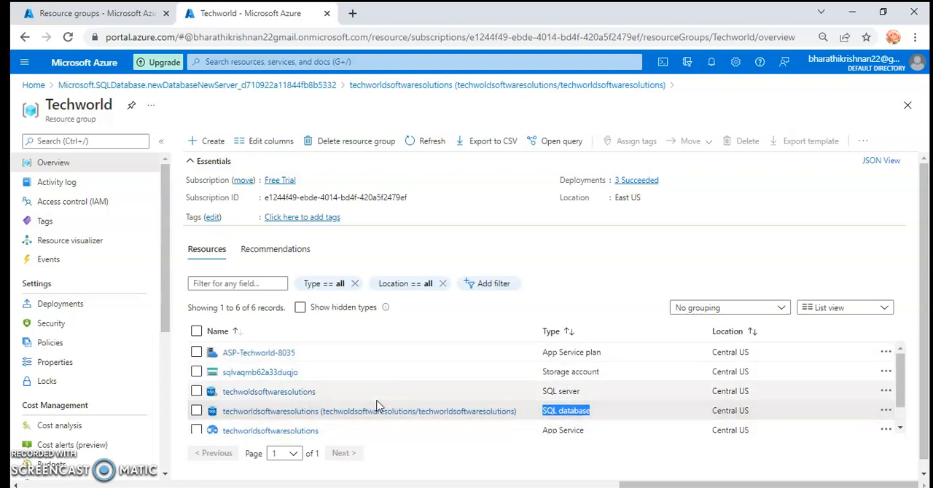
pyautogui.click(611, 373)
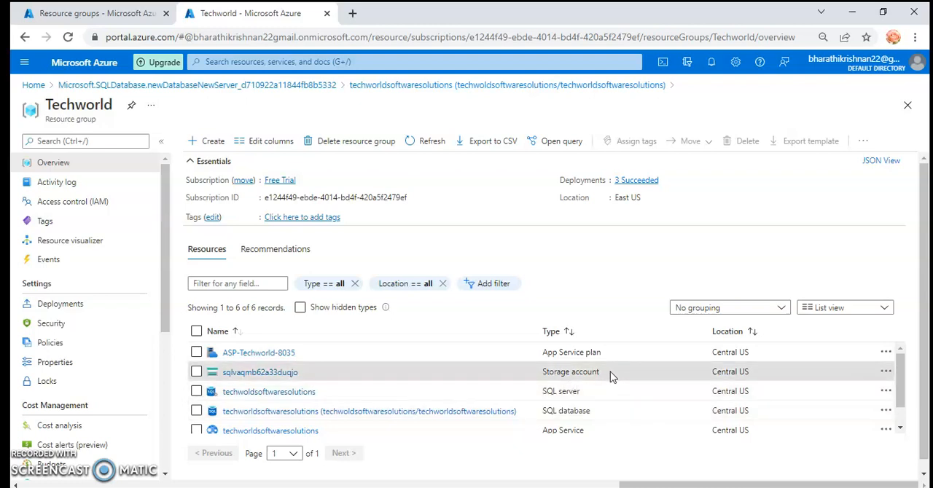
pyautogui.moveTo(594, 370); pyautogui.dragTo(545, 373)
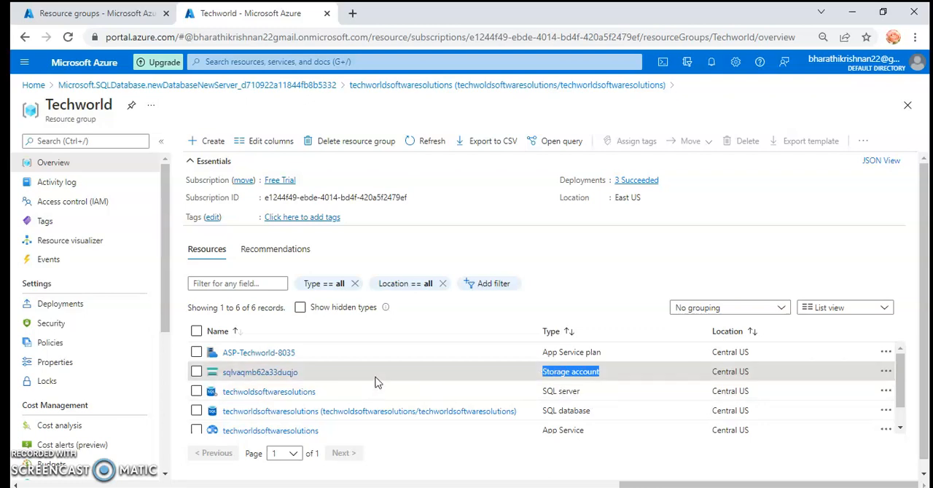
pyautogui.click(607, 397)
pyautogui.moveTo(604, 397); pyautogui.dragTo(526, 400)
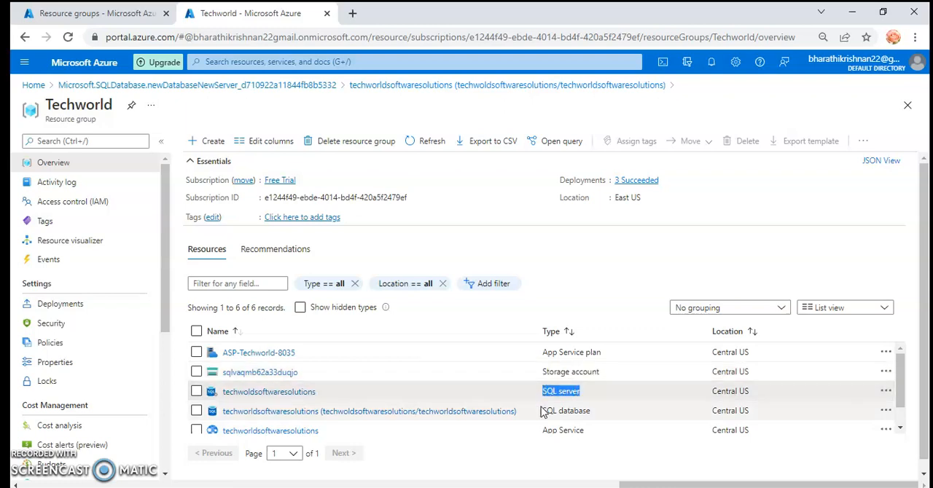
pyautogui.moveTo(599, 409); pyautogui.dragTo(548, 412)
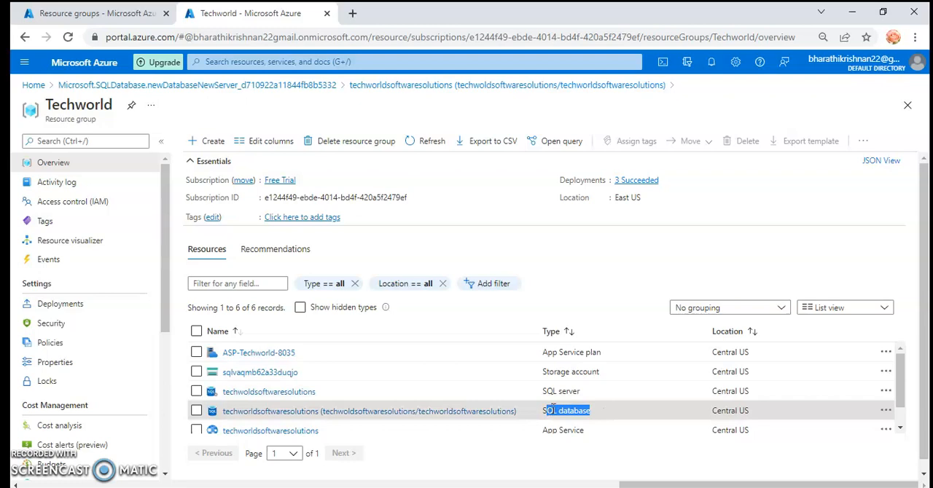